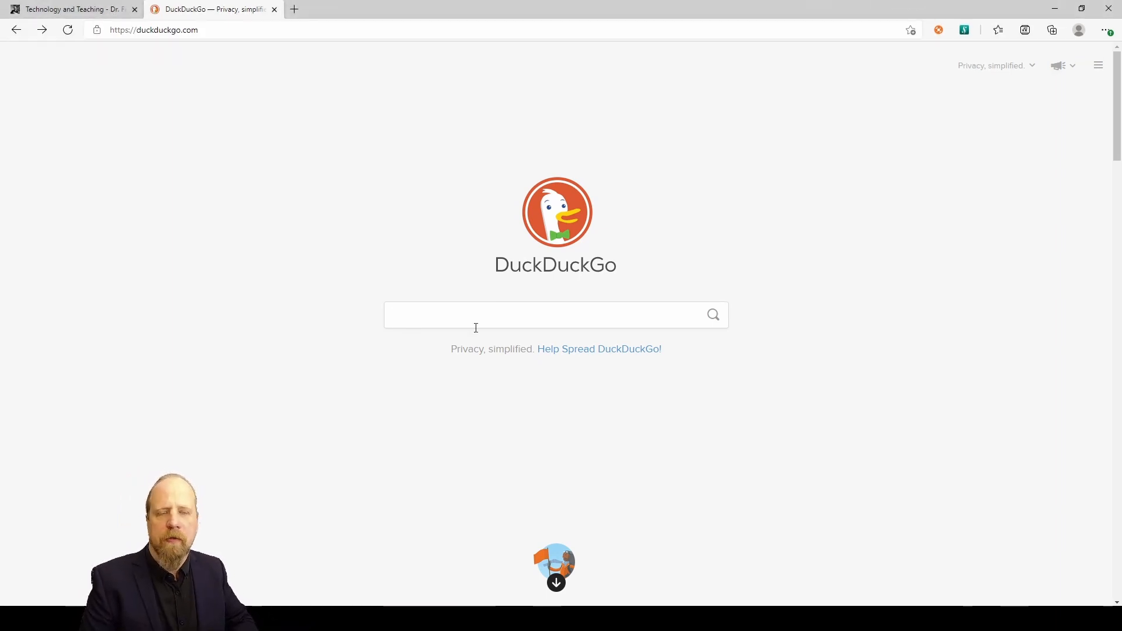
Search the web for Adobe Creative Cloud and open the sign-in page of the Adobe site
type("adobe cr")
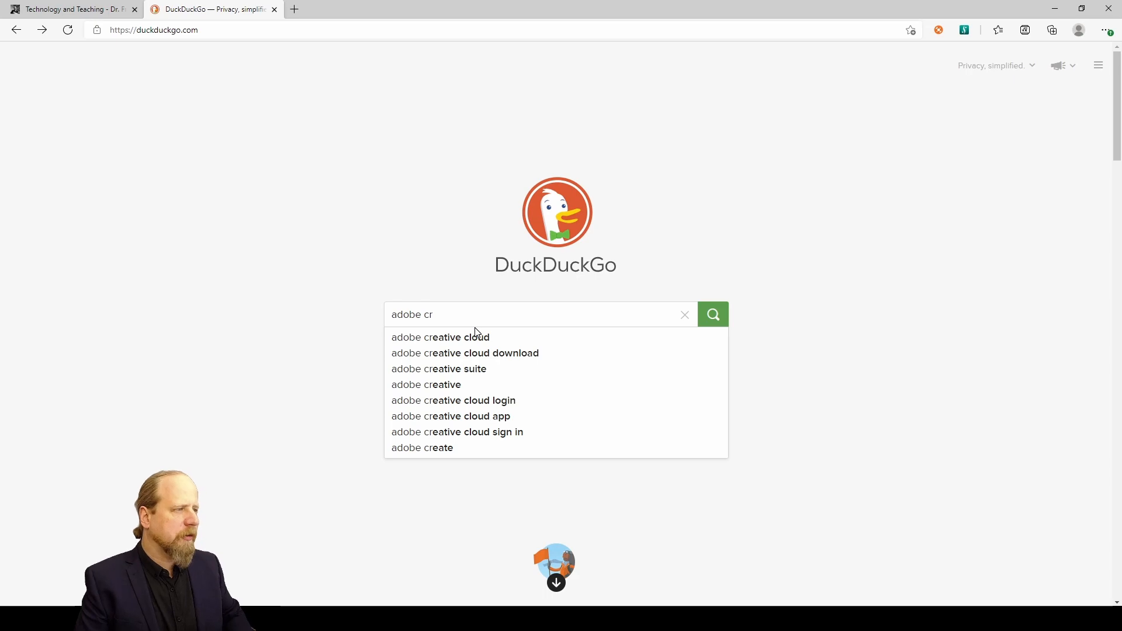
key("Down")
key("Return")
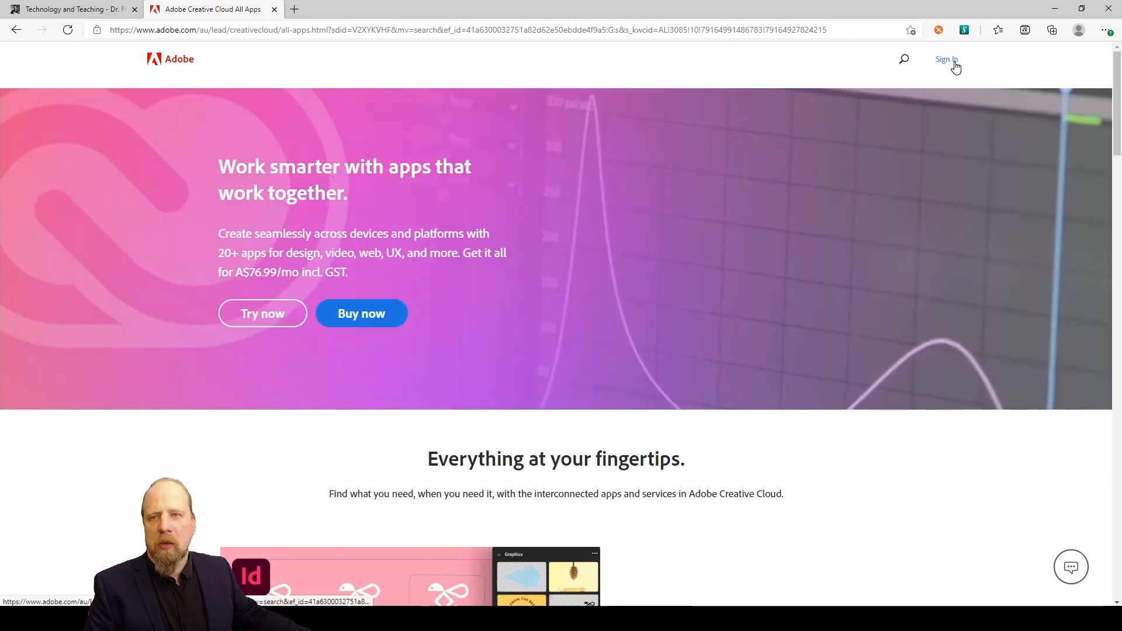
left_click(954, 63)
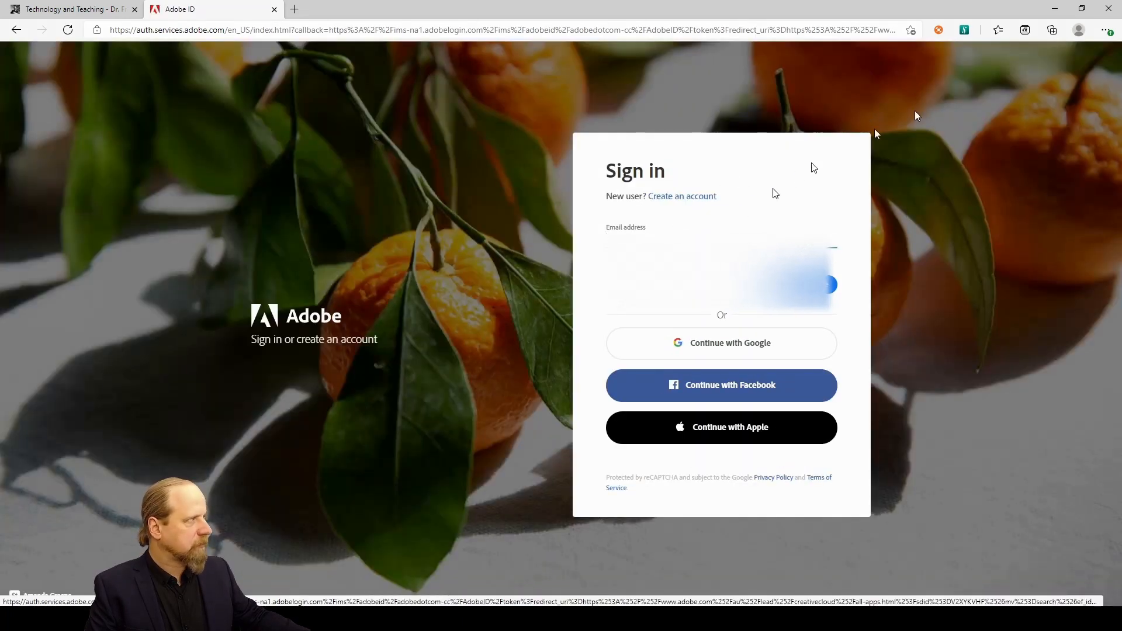
Sign in to Adobe with the account's e-mail address, authenticating through the RMIT MyApps Portal
left_click(682, 235)
type("f")
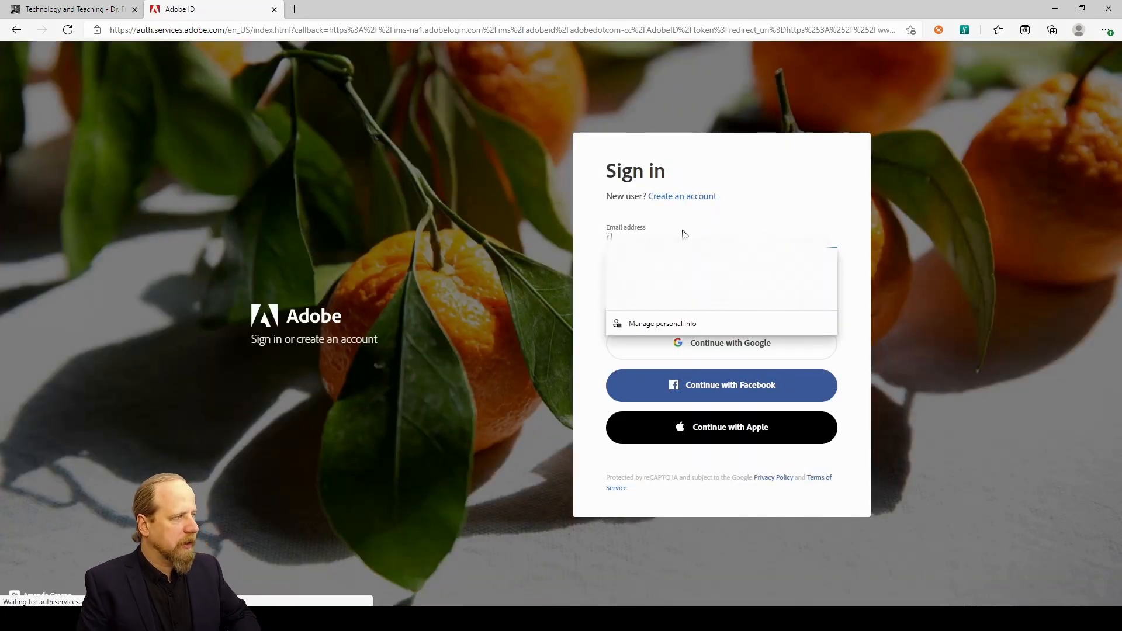
key("Down")
key("Return")
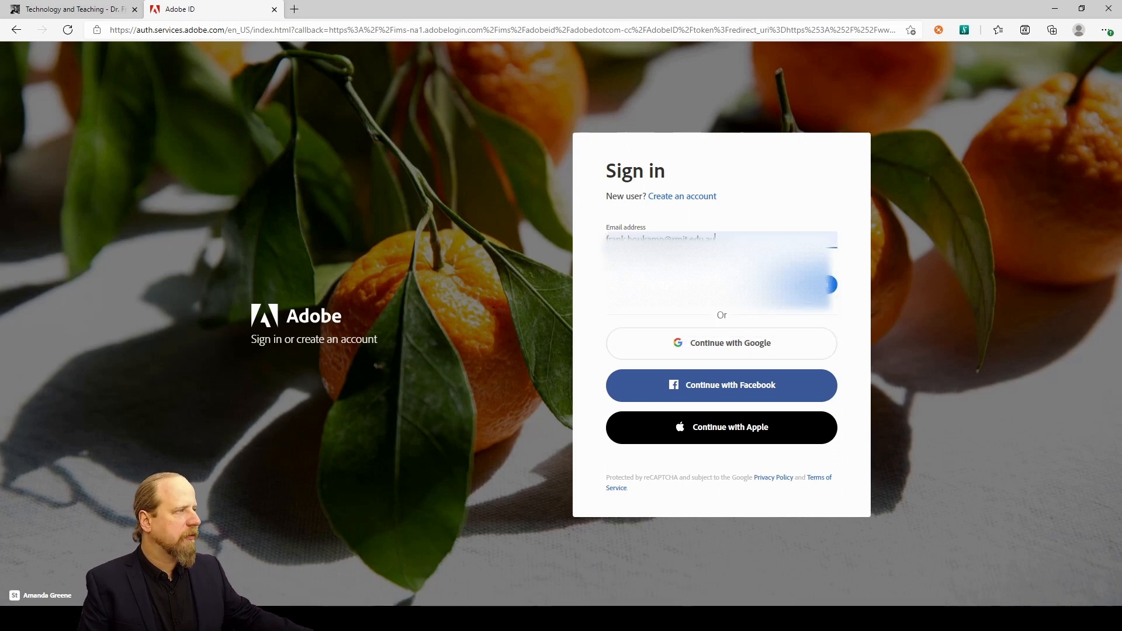
key("Return")
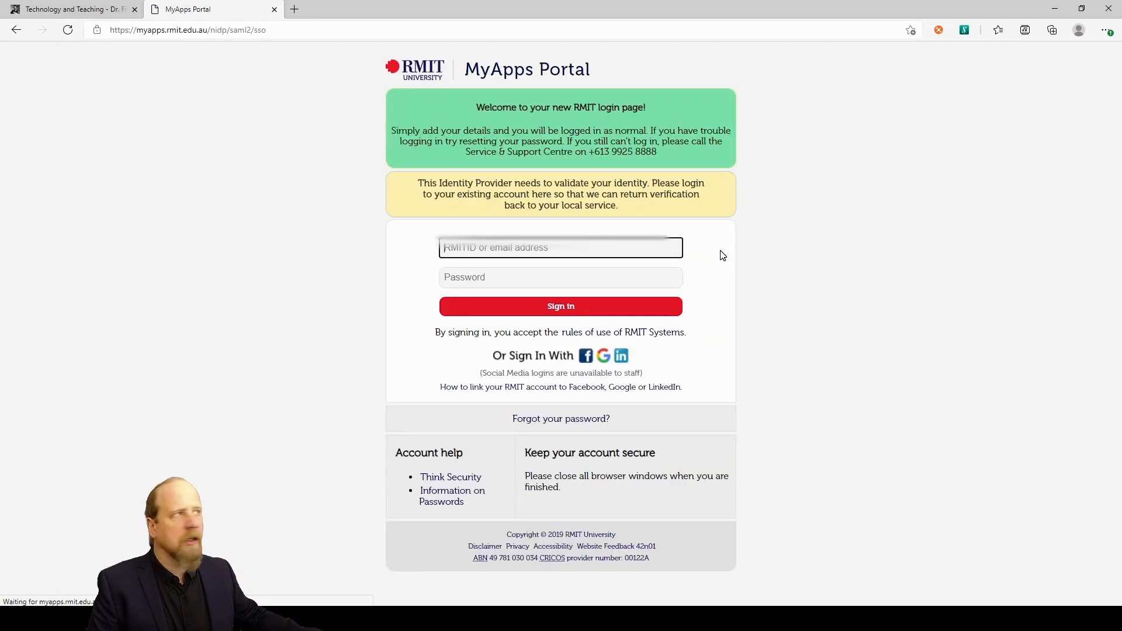
left_click(565, 310)
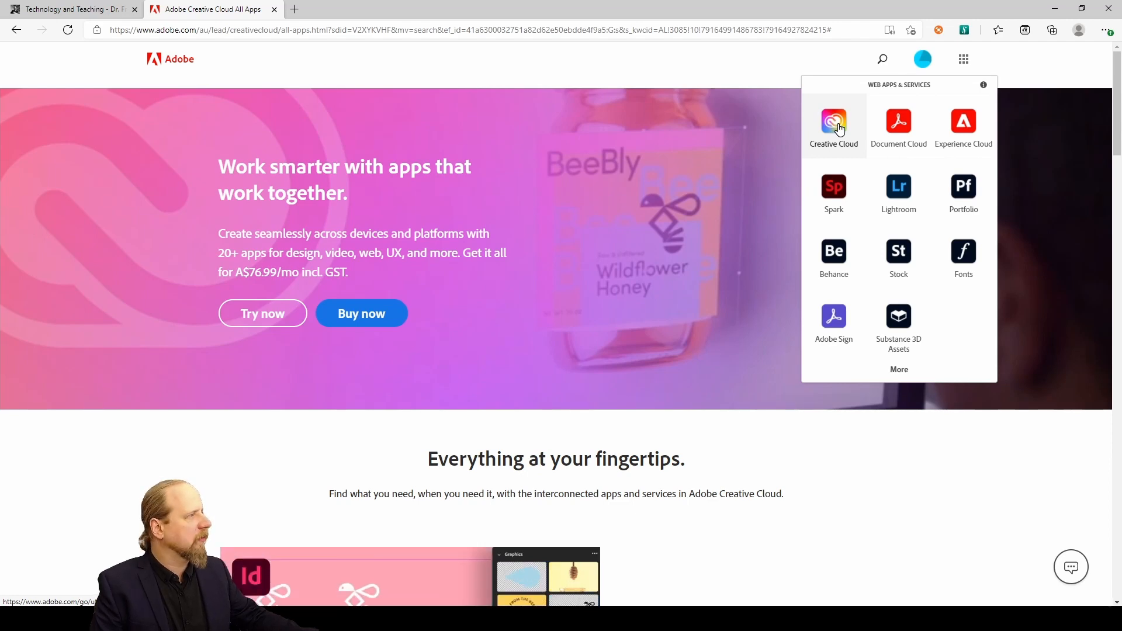
Open Creative Cloud from Adobe's web apps and services and show all desktop apps
left_click(839, 127)
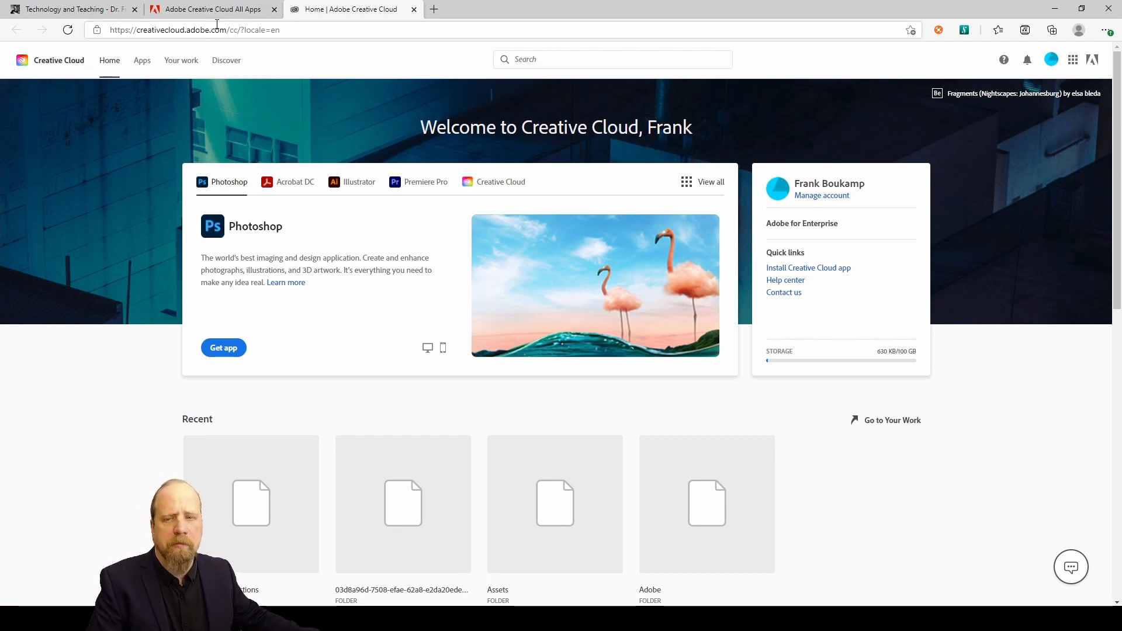
left_click(143, 63)
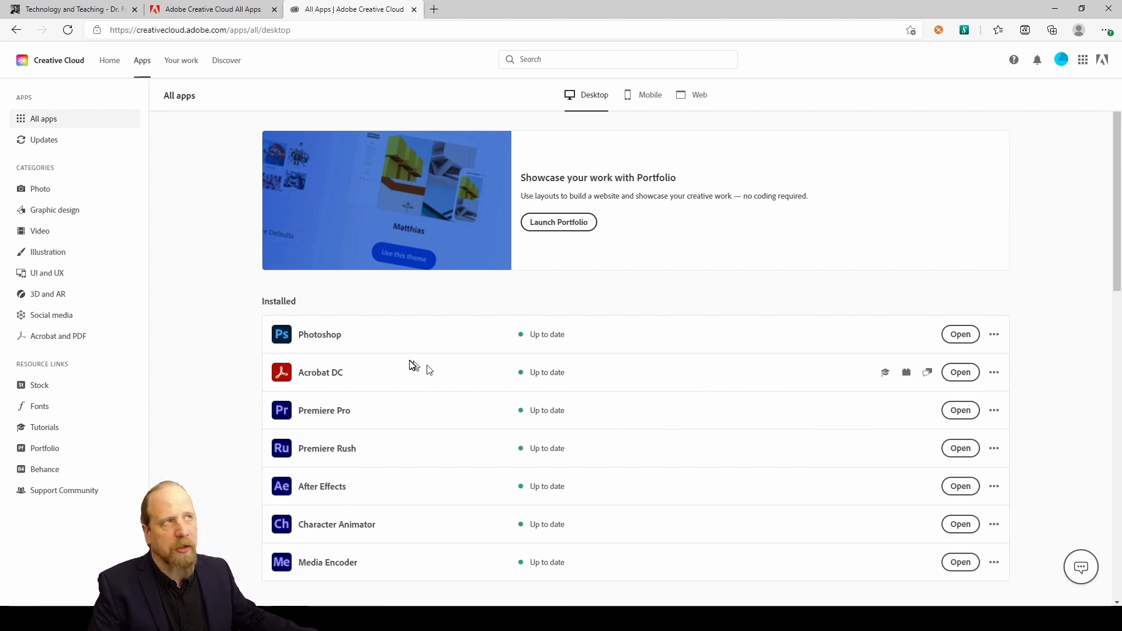
Return to the search results, open Adobe's Creative Cloud details page, and browse its Download & Install catalogue to Premiere Rush
left_click(244, 13)
key("alt+Left")
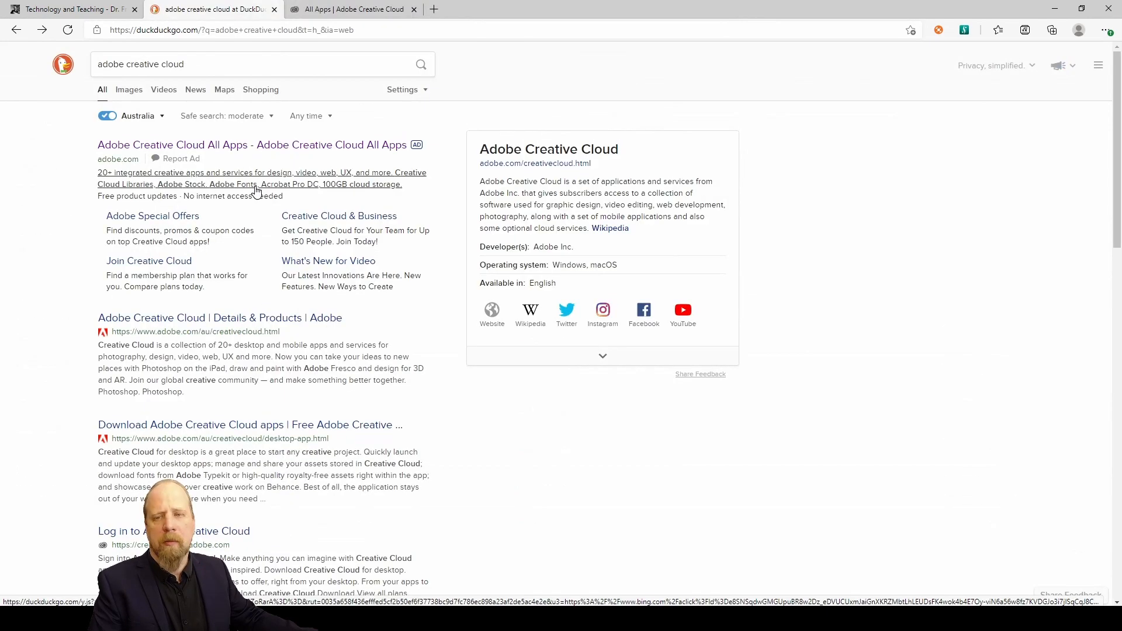
left_click(280, 319)
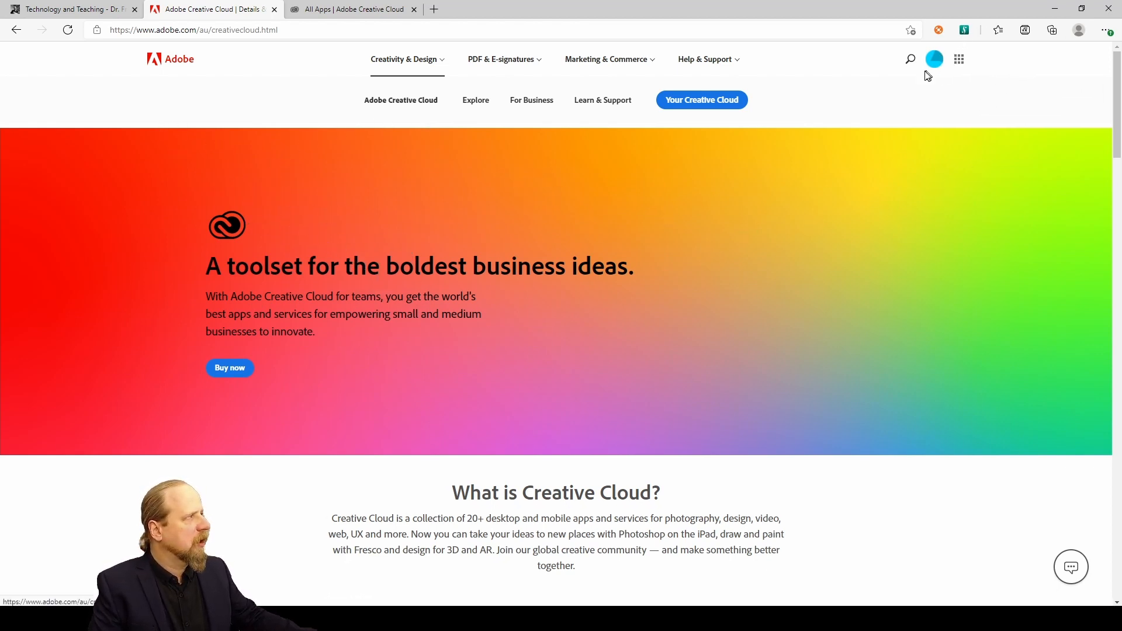
left_click(436, 58)
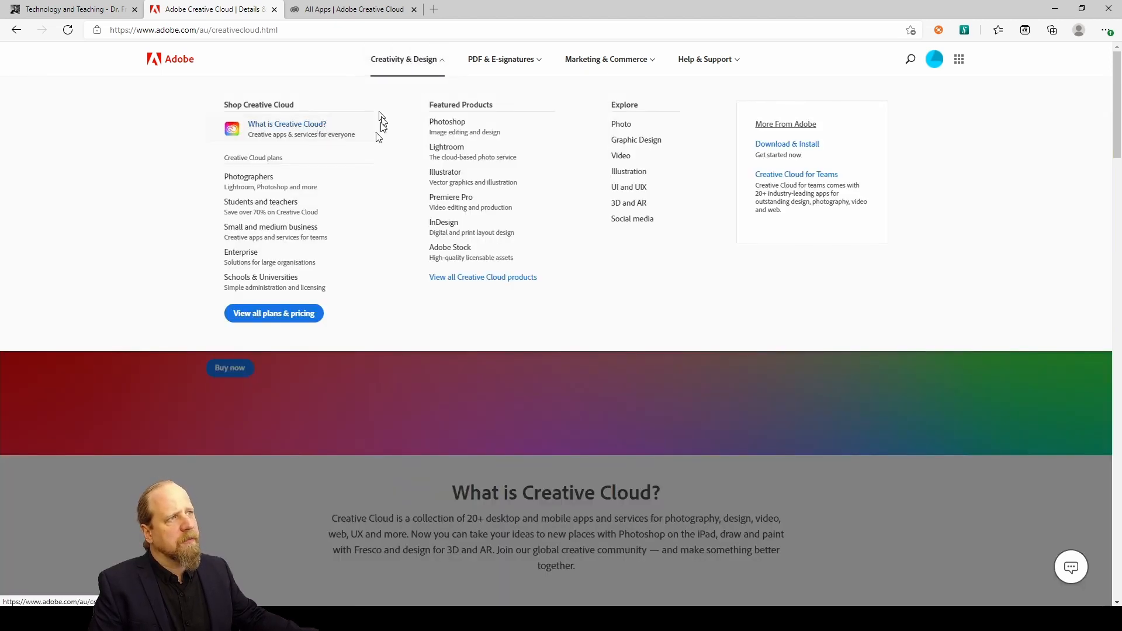
left_click(800, 146)
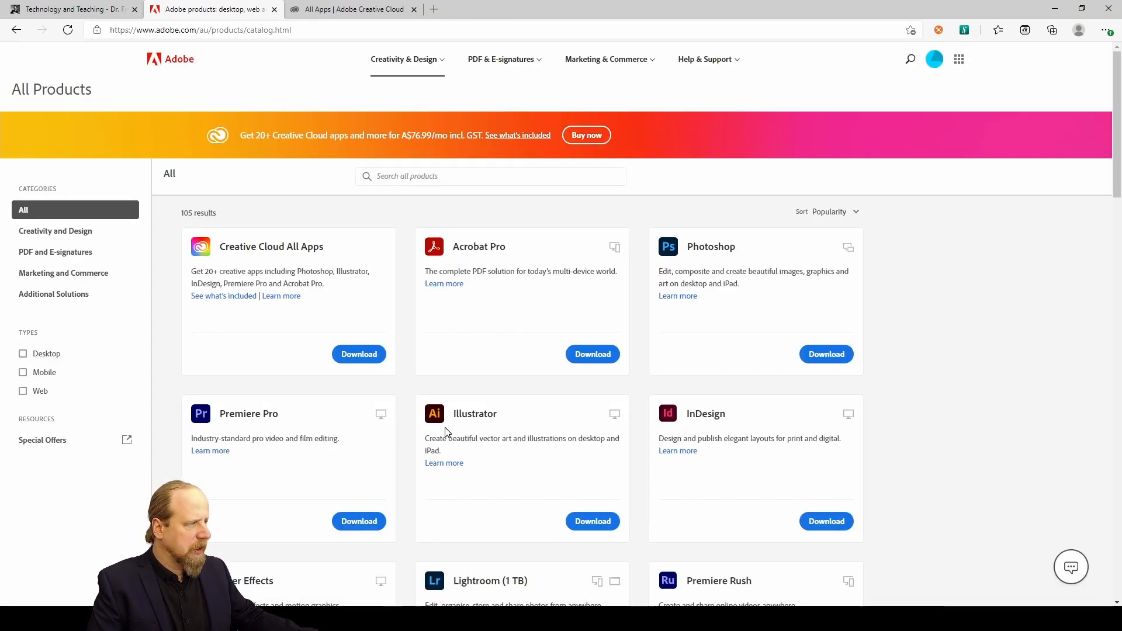
scroll(462, 424, "down", 3)
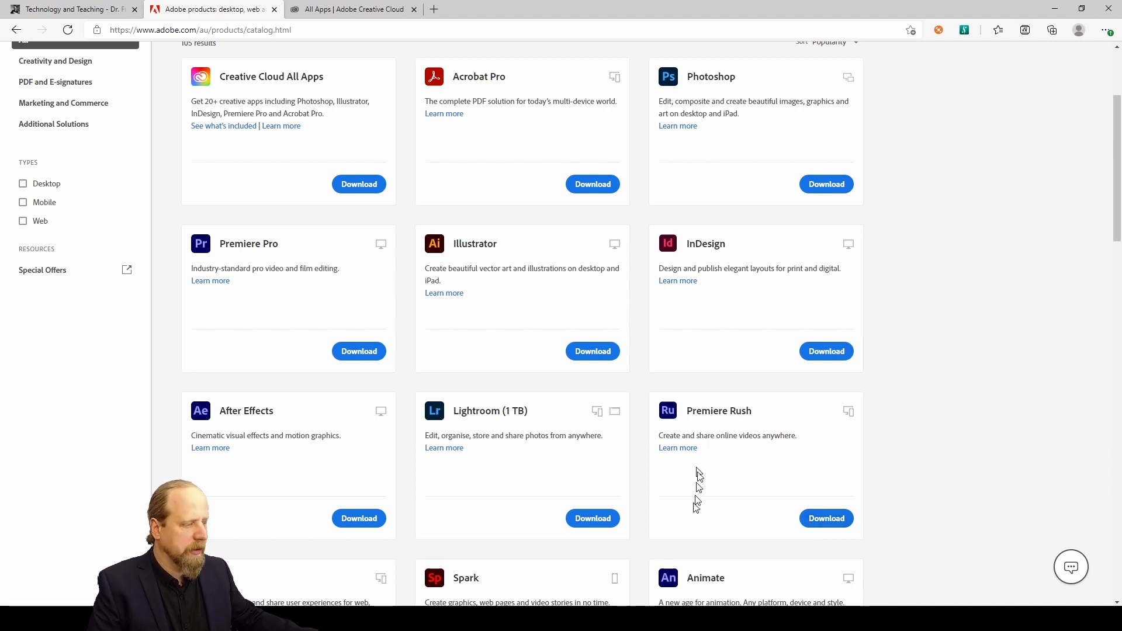
Switch to the installed Adobe Premiere Rush and start creating a new project
key("super")
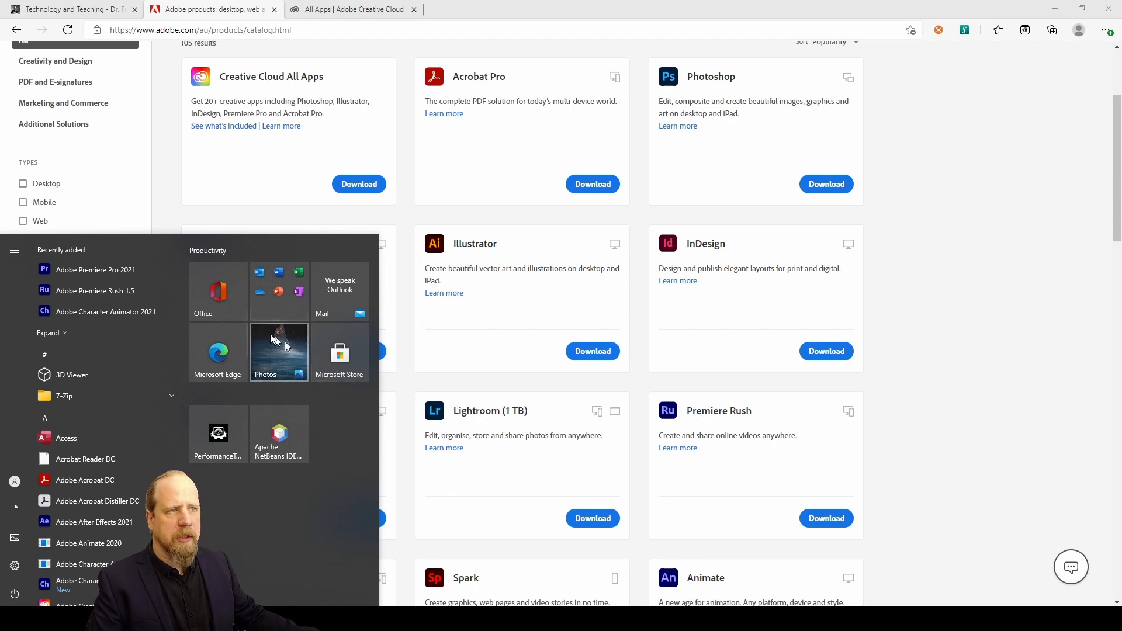
left_click(145, 290)
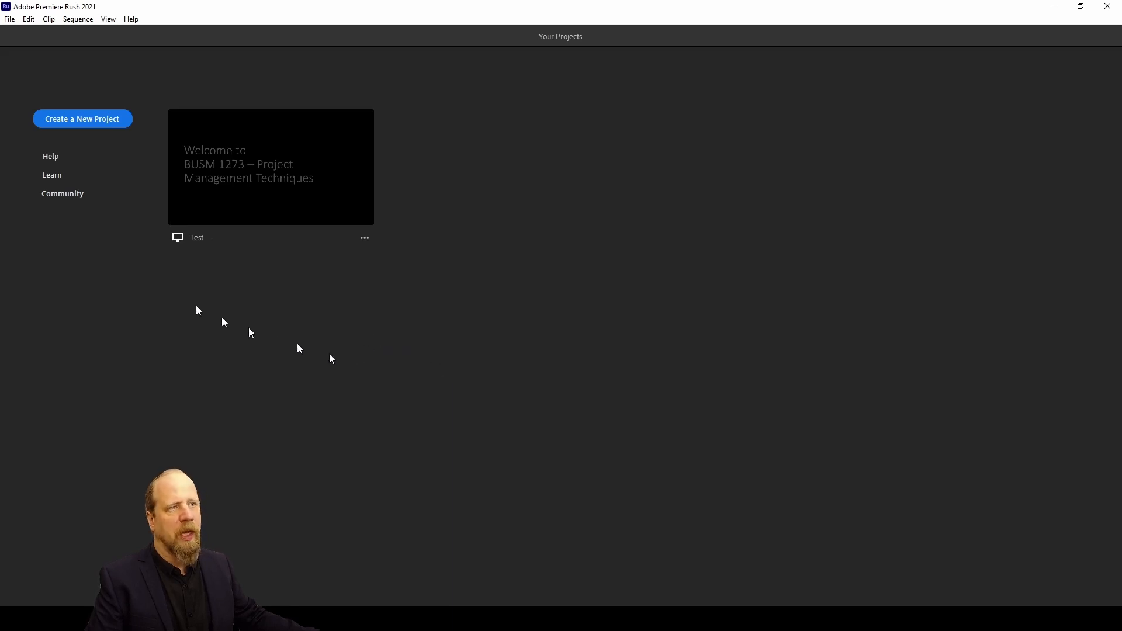
left_click(98, 123)
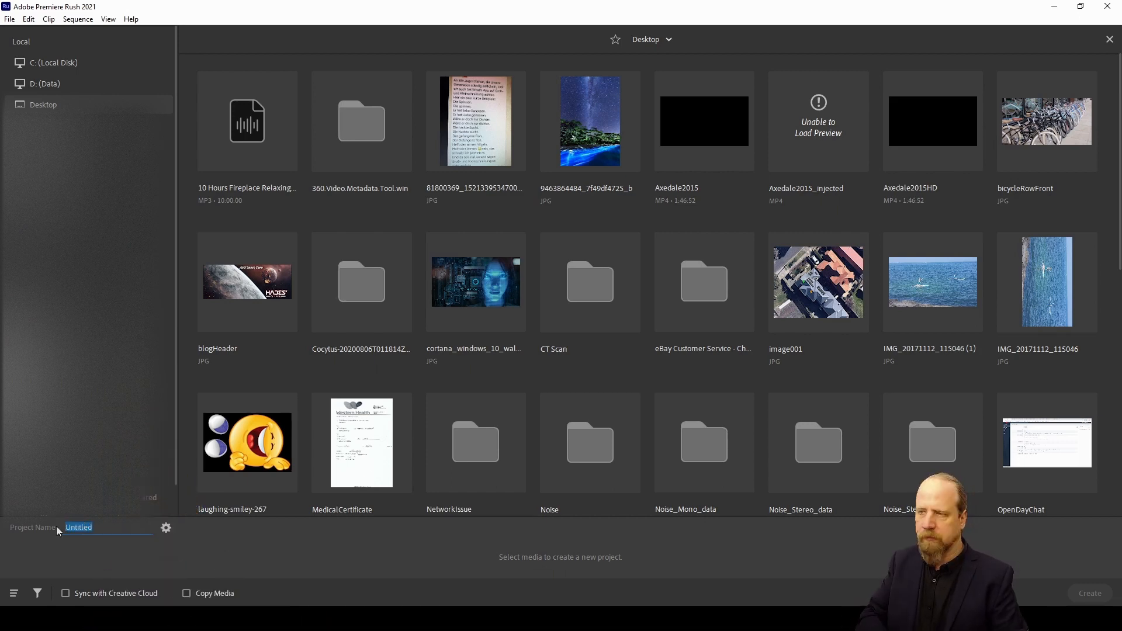
Name the new project Test and set its aspect ratio to 16:9 in the project setup
type("Test")
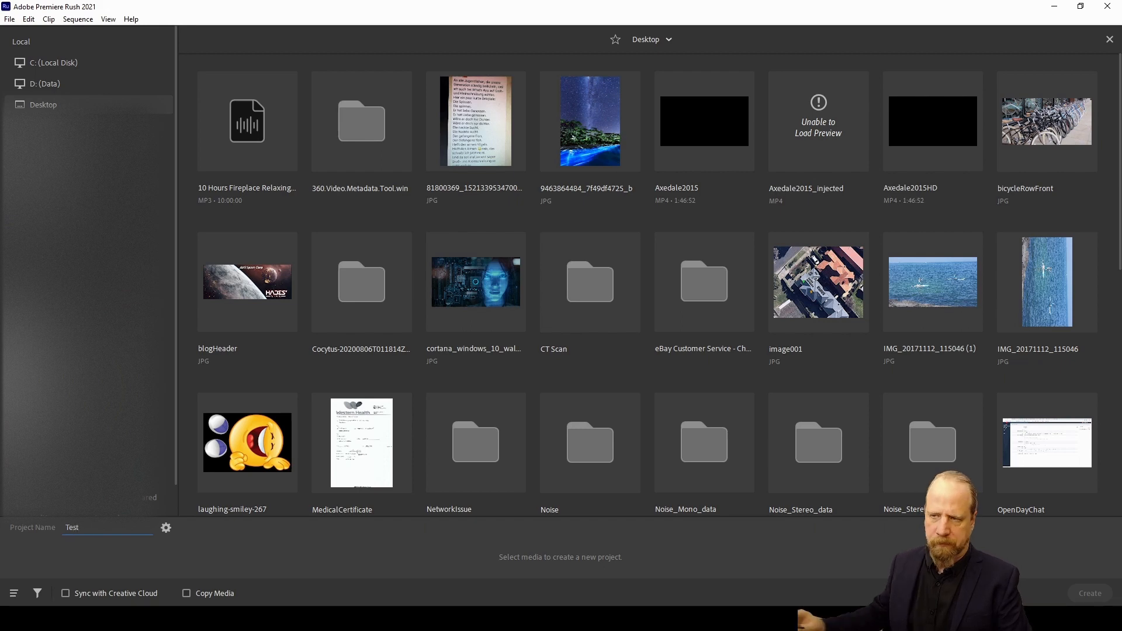
left_click(166, 528)
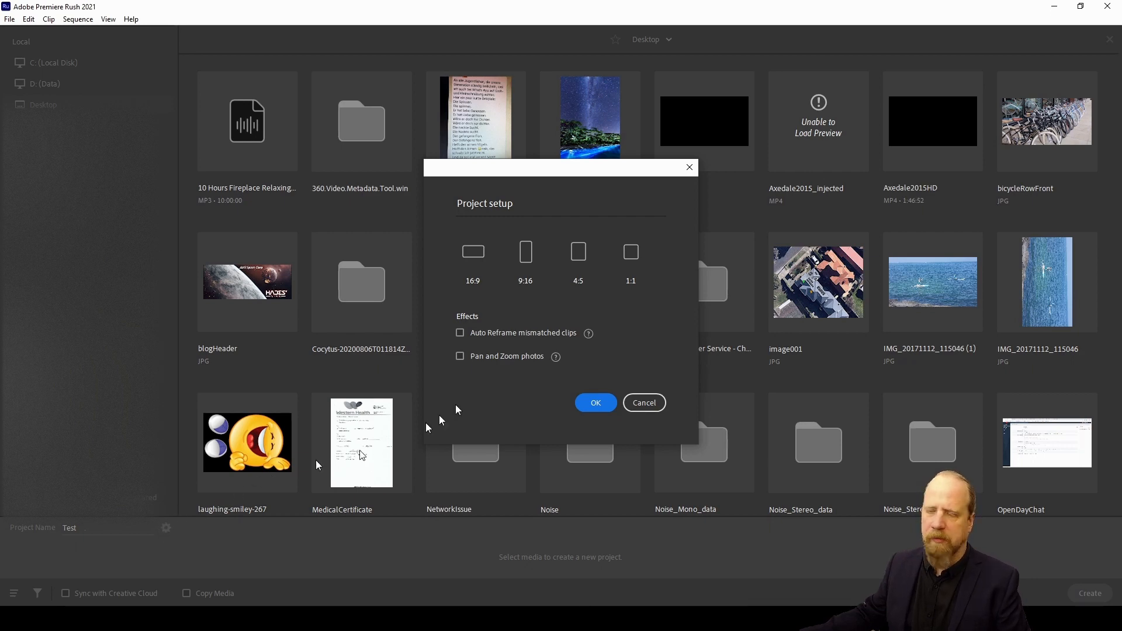
left_click(474, 257)
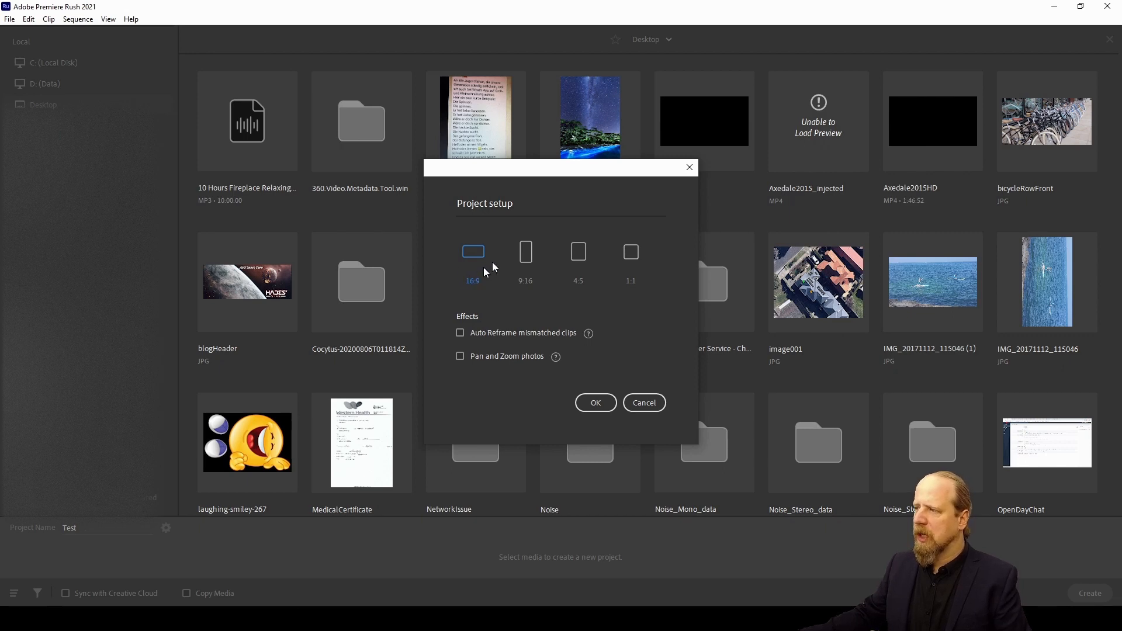
left_click(596, 404)
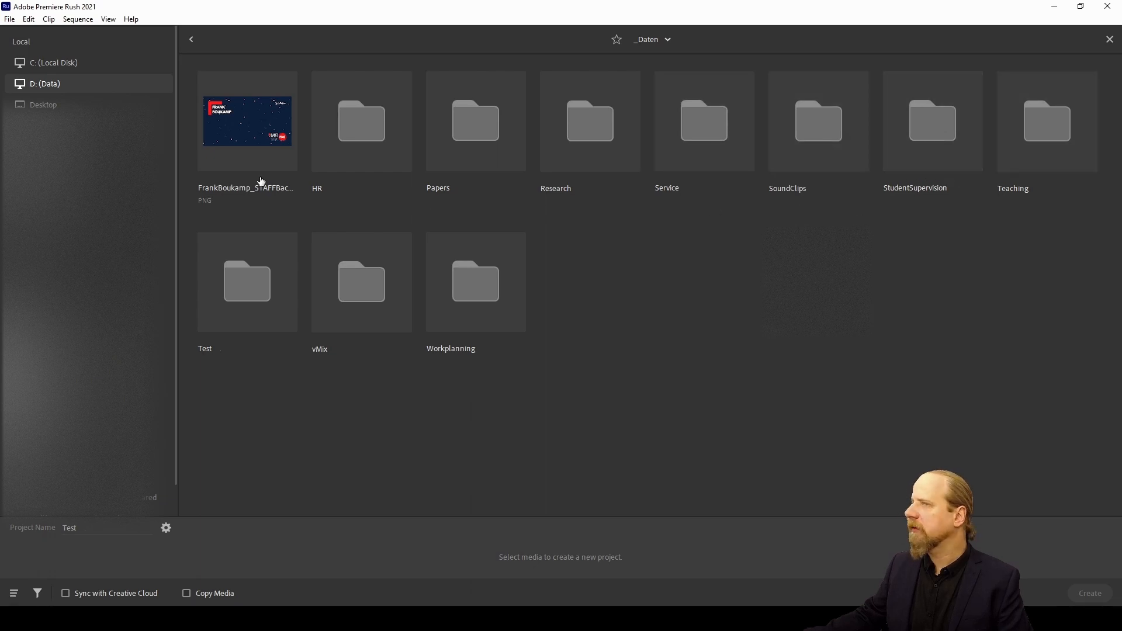
Choose the Canvas Welcome Video MP4 from the Teaching folder as media and create the project
double_click(1026, 139)
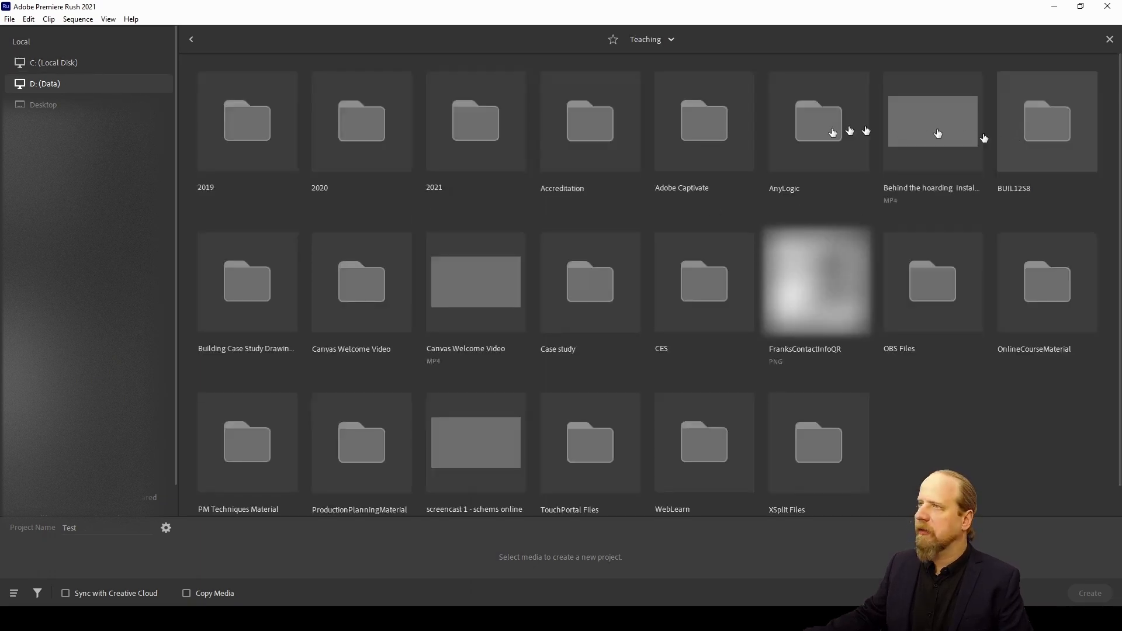
left_click(478, 294)
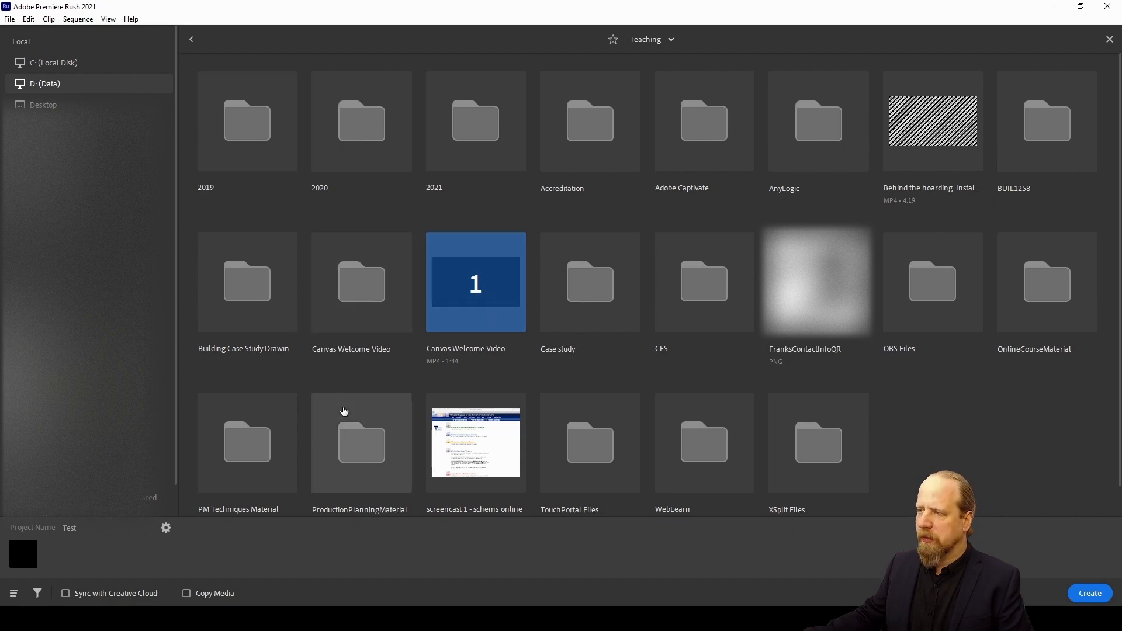
left_click(1090, 594)
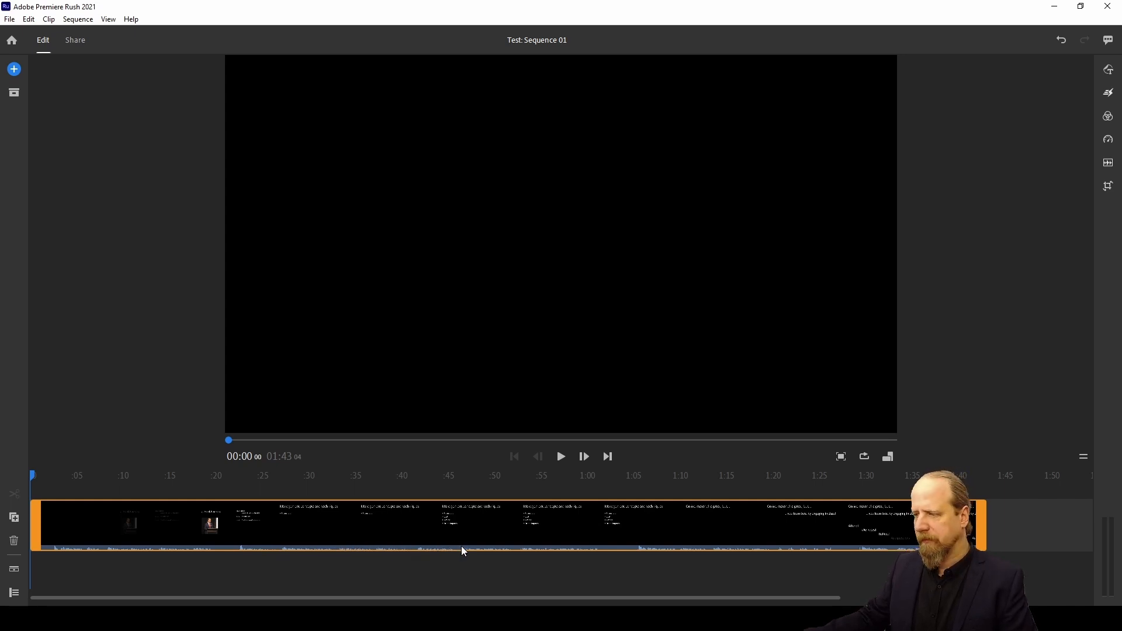
Separate the audio of the Canvas Welcome Video clip from its video on the timeline
left_click(308, 525)
right_click(298, 524)
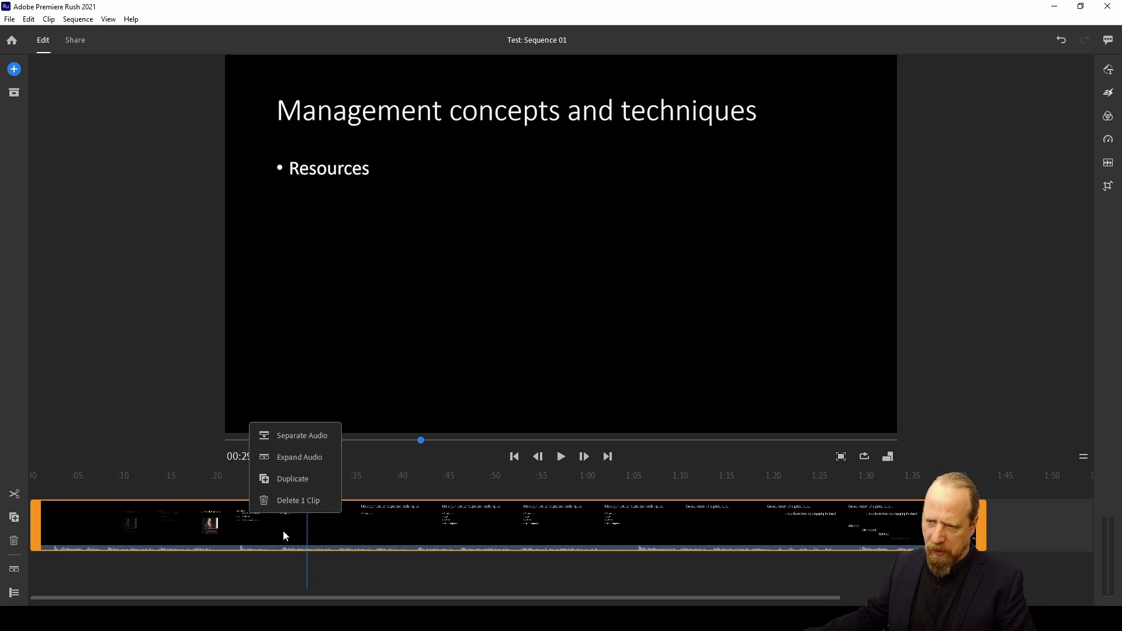
left_click(291, 443)
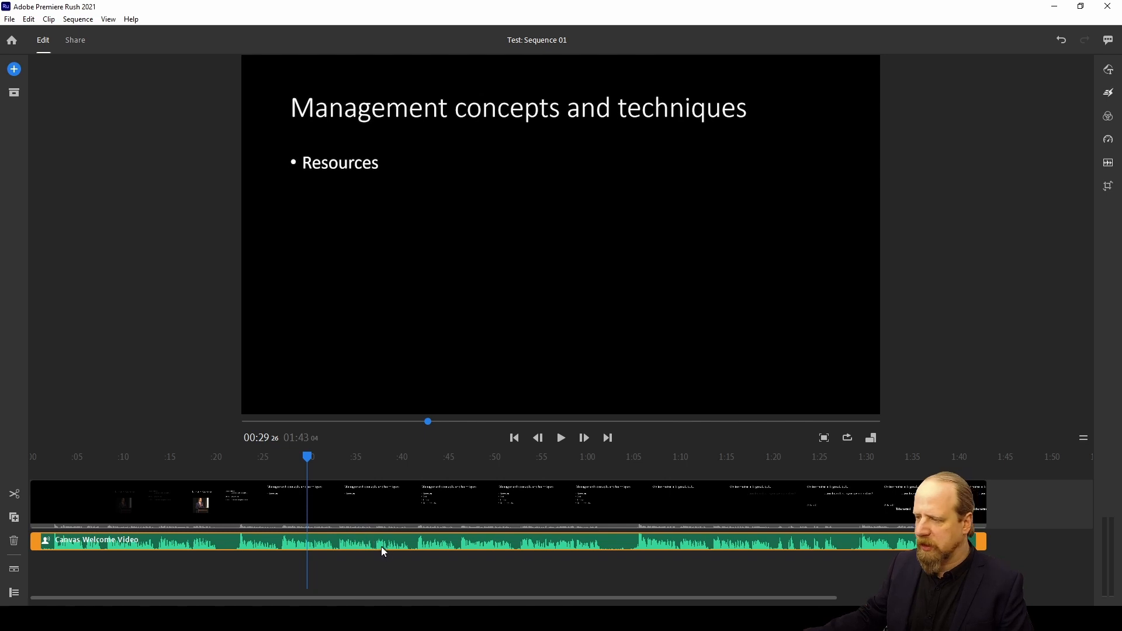
Select the video clip on the timeline and open its audio settings
left_click(135, 506)
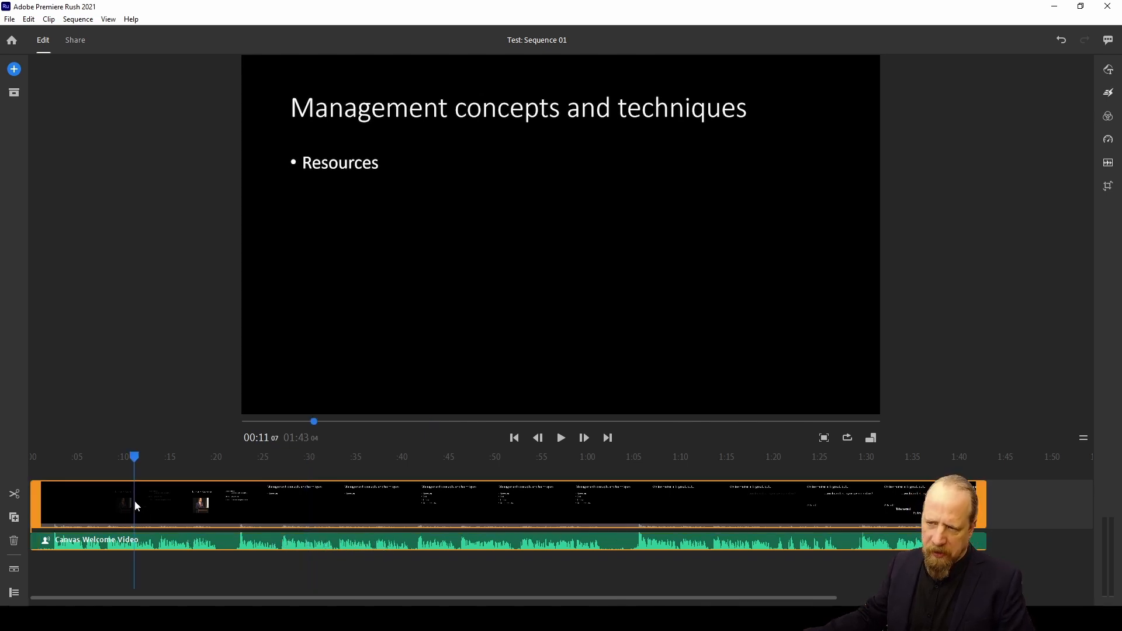
right_click(253, 507)
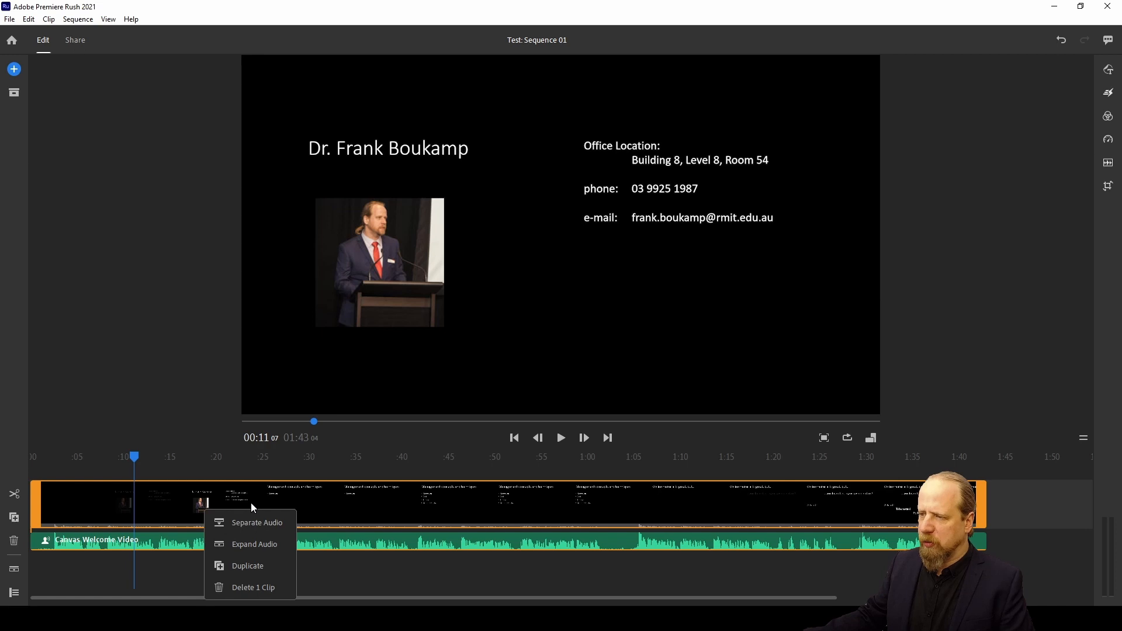
left_click(335, 504)
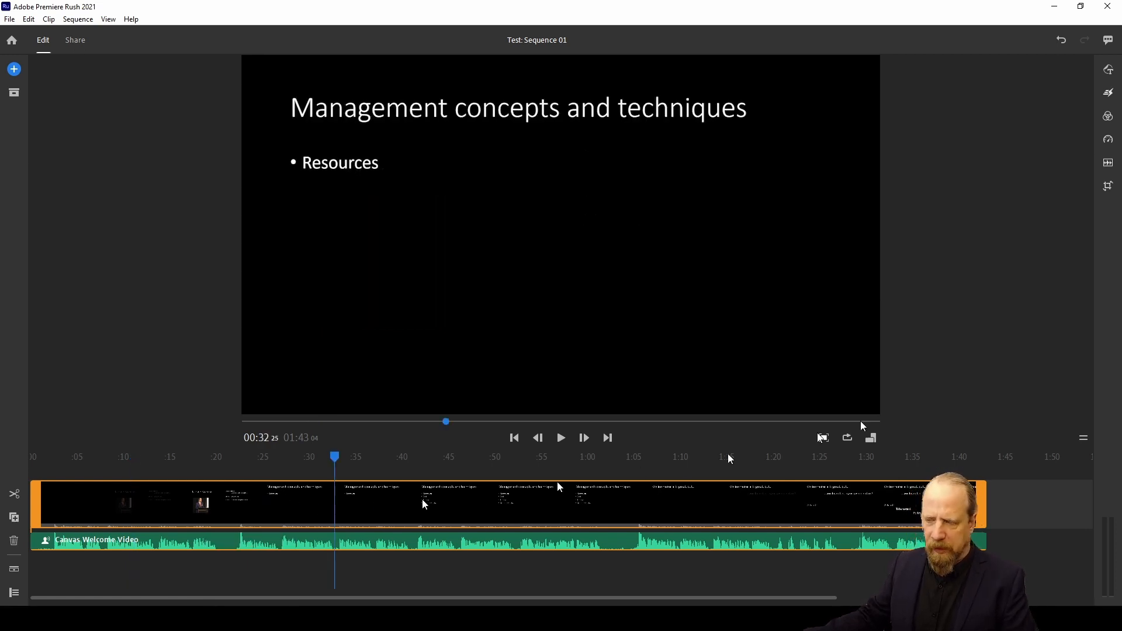
left_click(1109, 163)
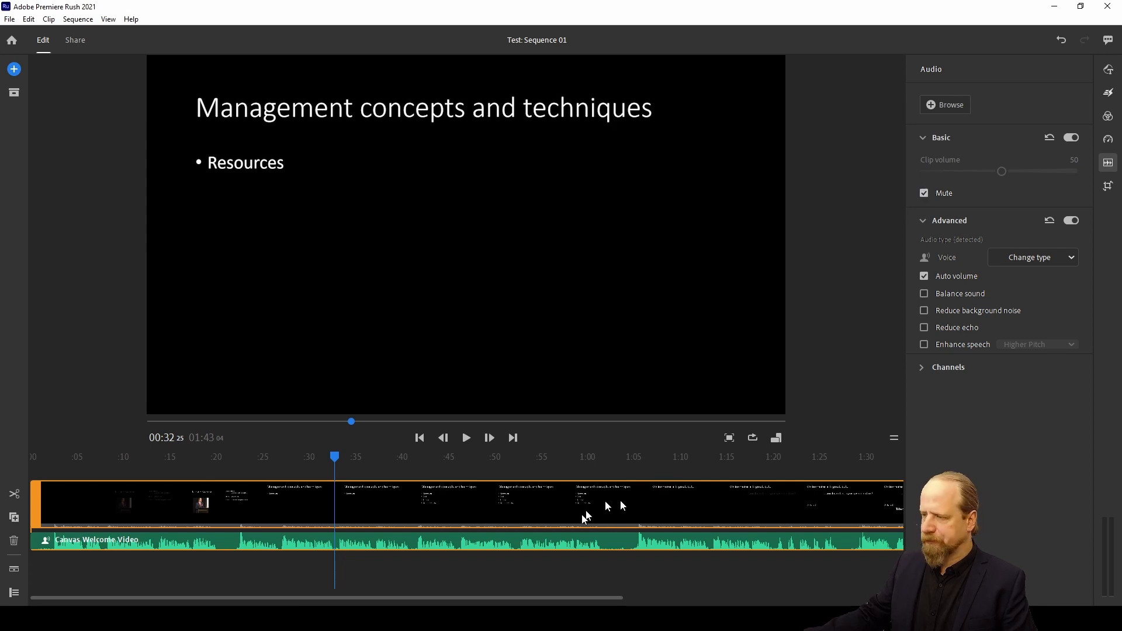
Delete the separated Canvas Welcome Video audio clip from the timeline, then select the remaining video clip
left_click(542, 541)
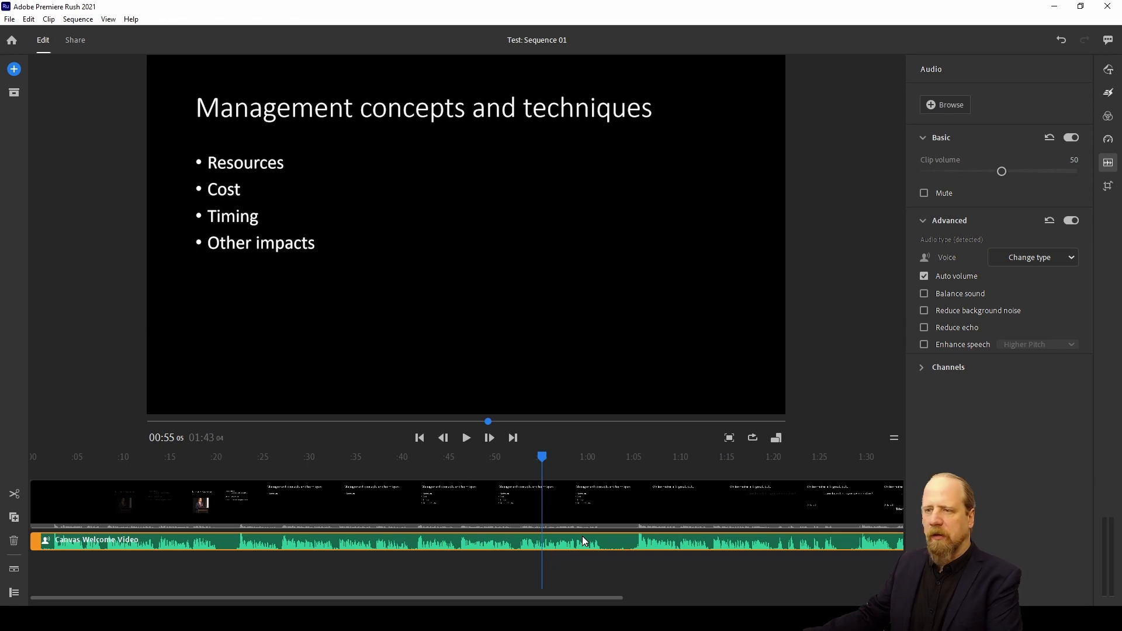
key("Delete")
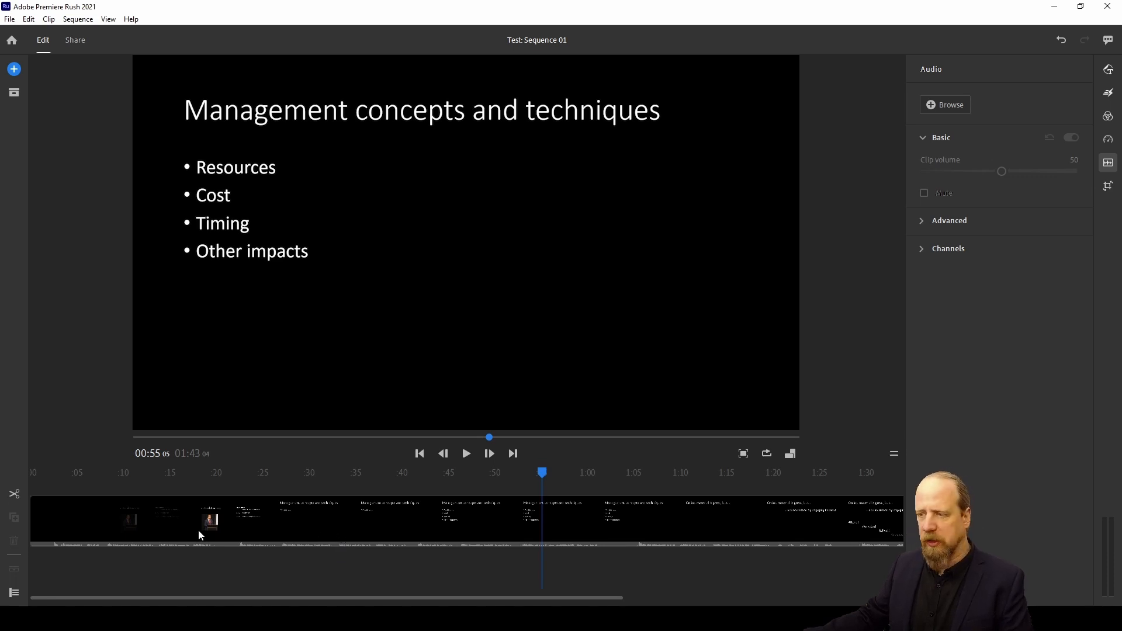
left_click(289, 527)
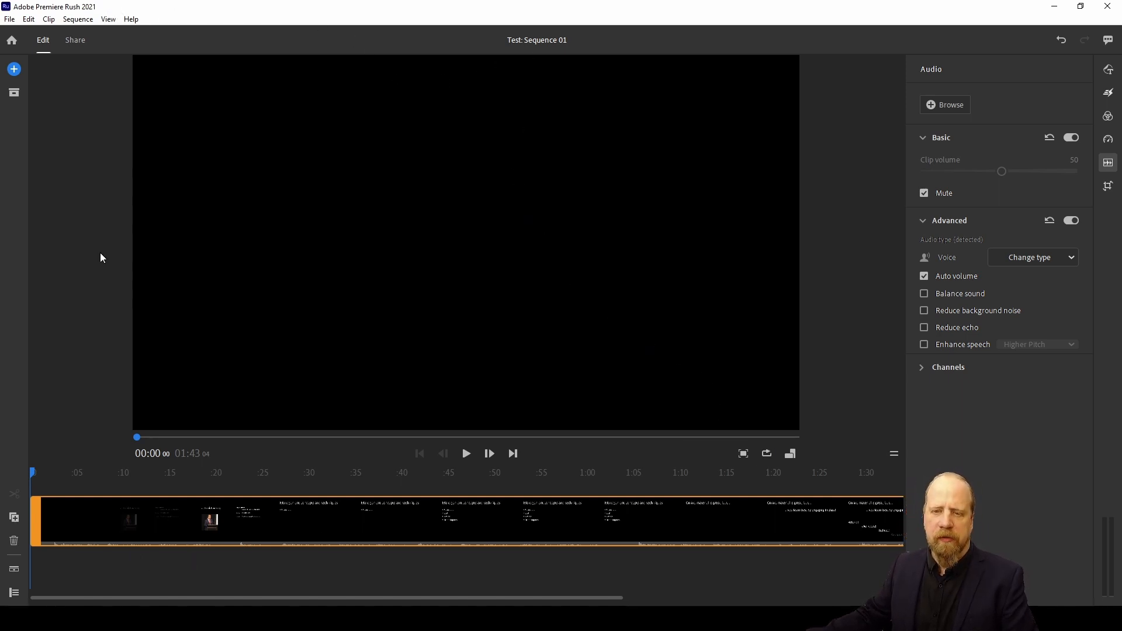
Set the audio input in the preferences to Microphone (Logitech Webcam C930e) and apply the change
left_click(28, 20)
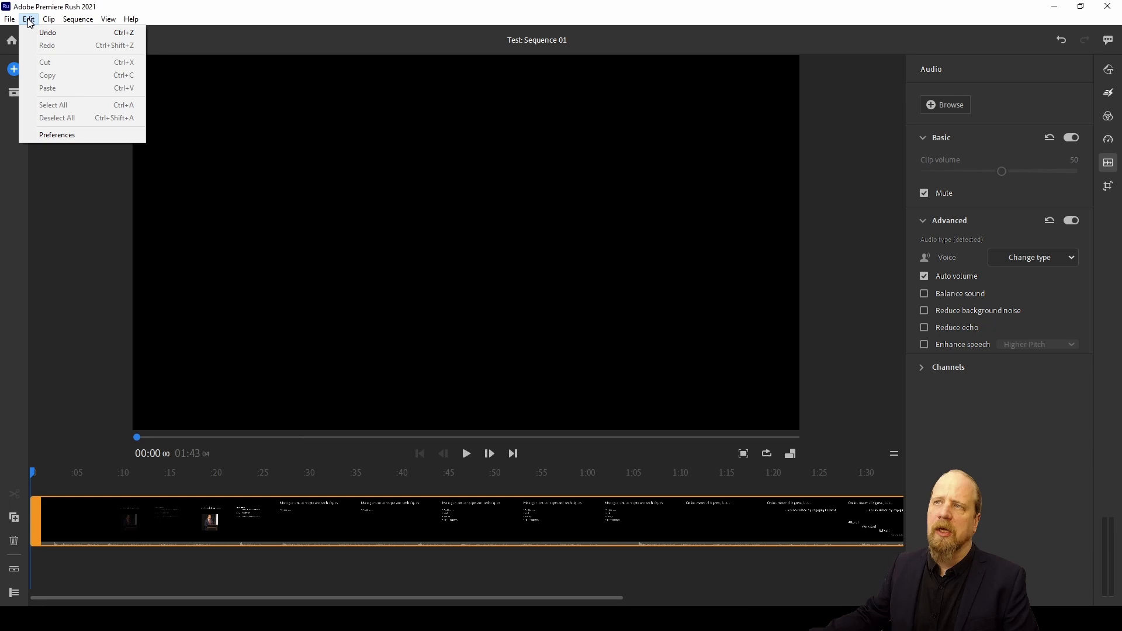
left_click(63, 134)
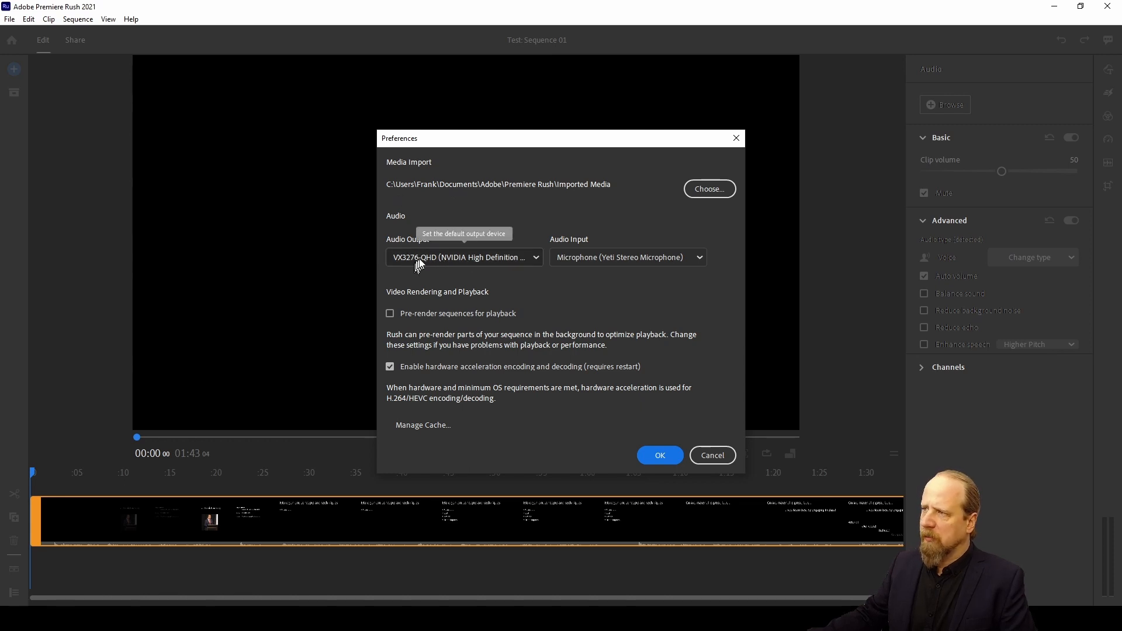
left_click(617, 258)
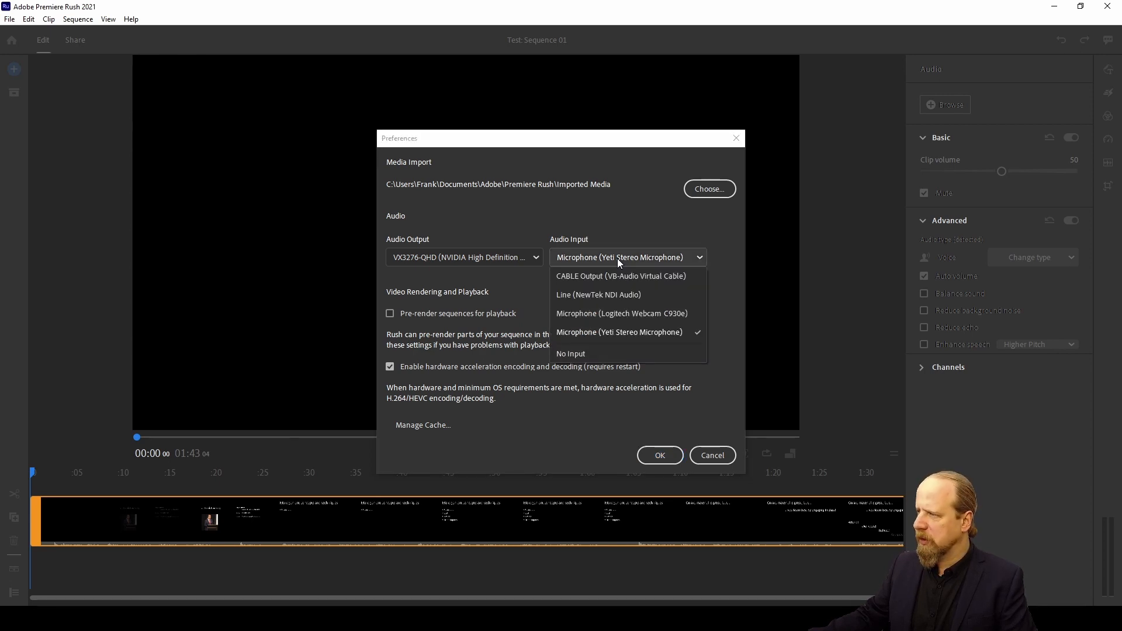
left_click(628, 314)
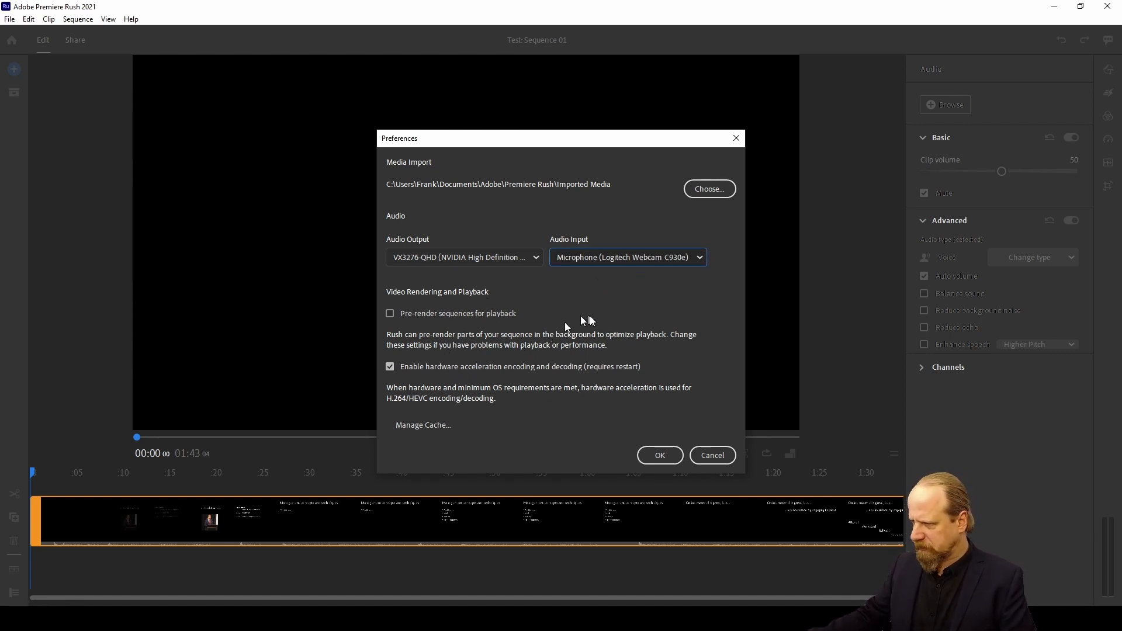
left_click(659, 456)
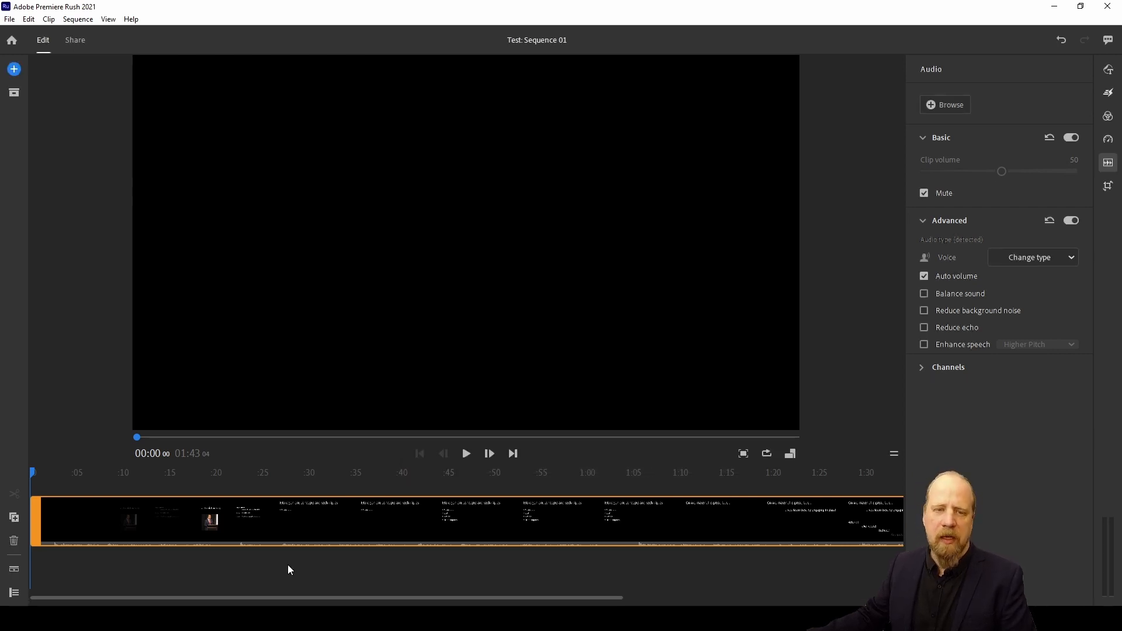
Show the timeline's track controls and record a voiceover on the first audio track from 00:02:21 to about 00:15
left_click(13, 593)
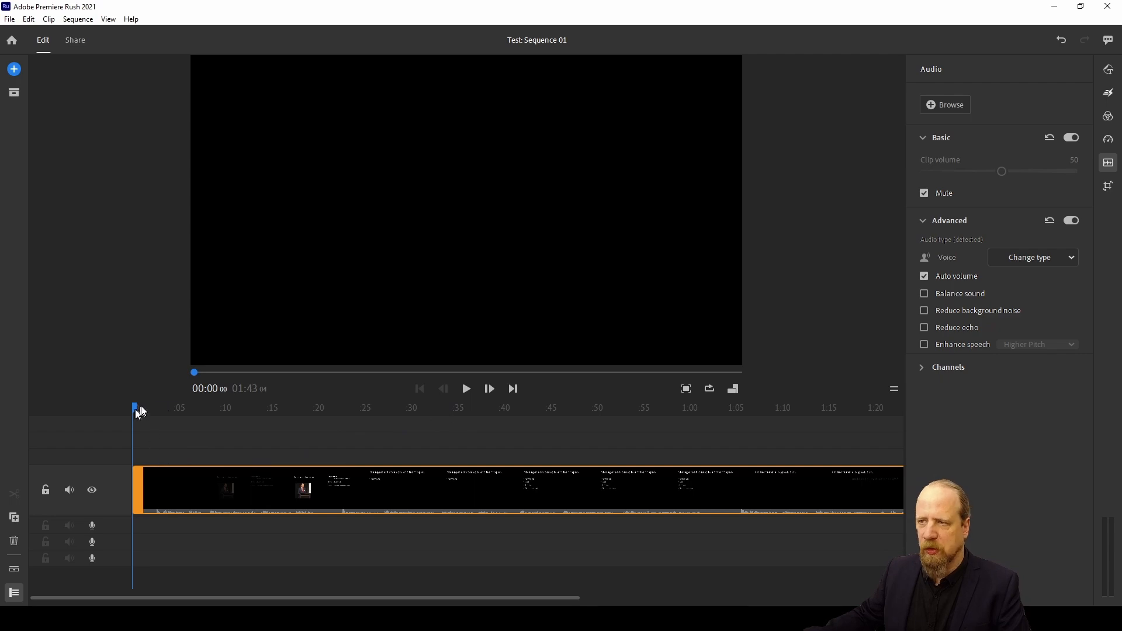
left_click(159, 408)
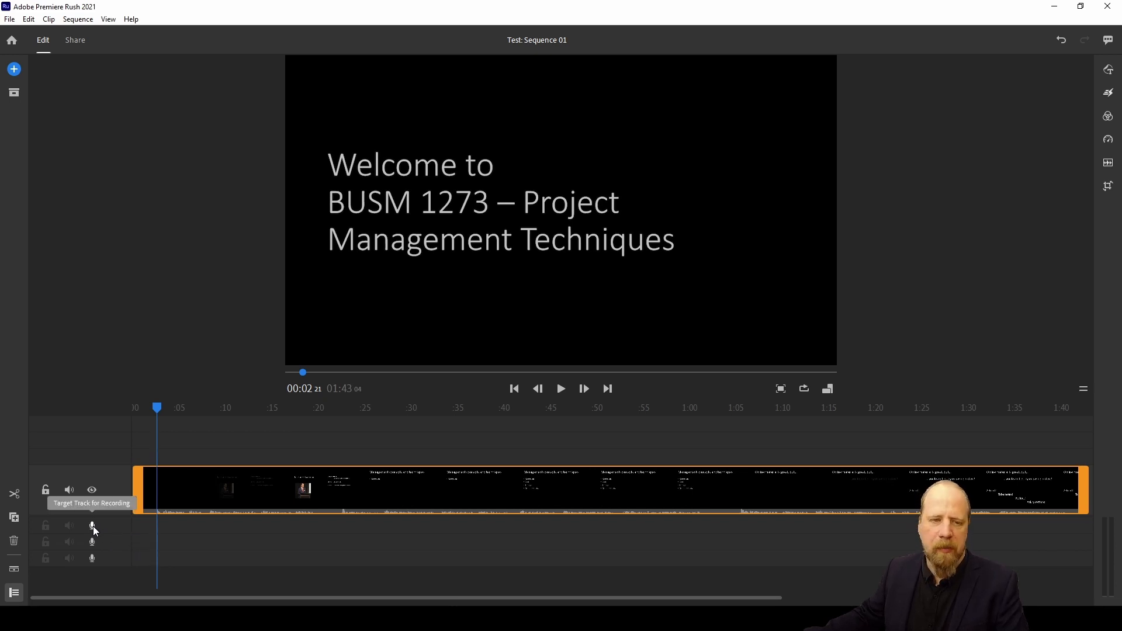
left_click(92, 526)
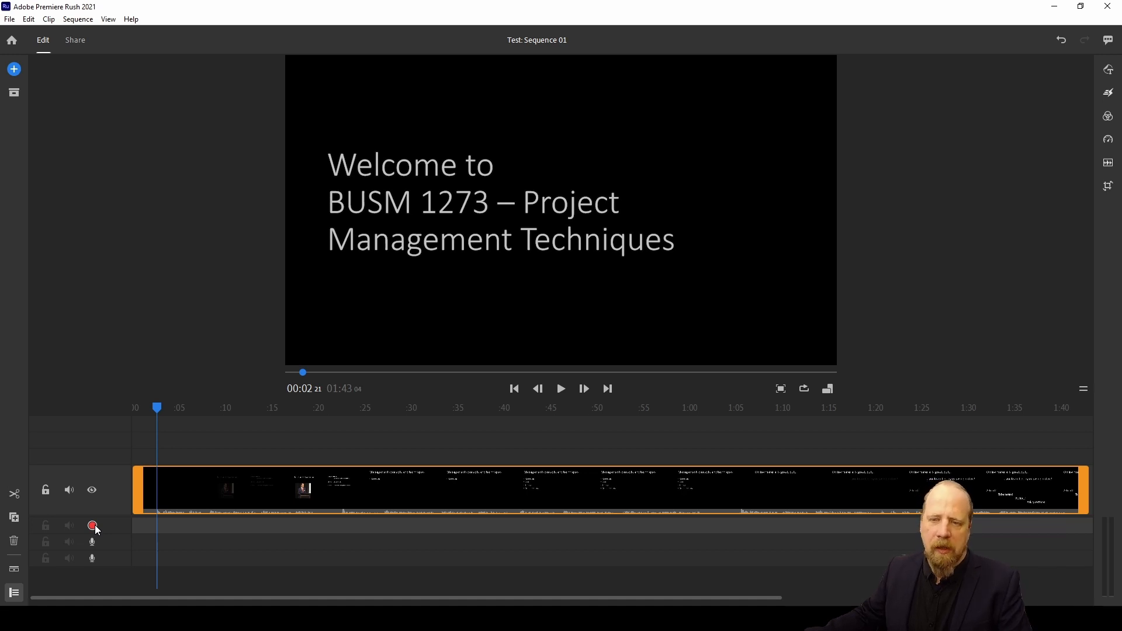
left_click(95, 528)
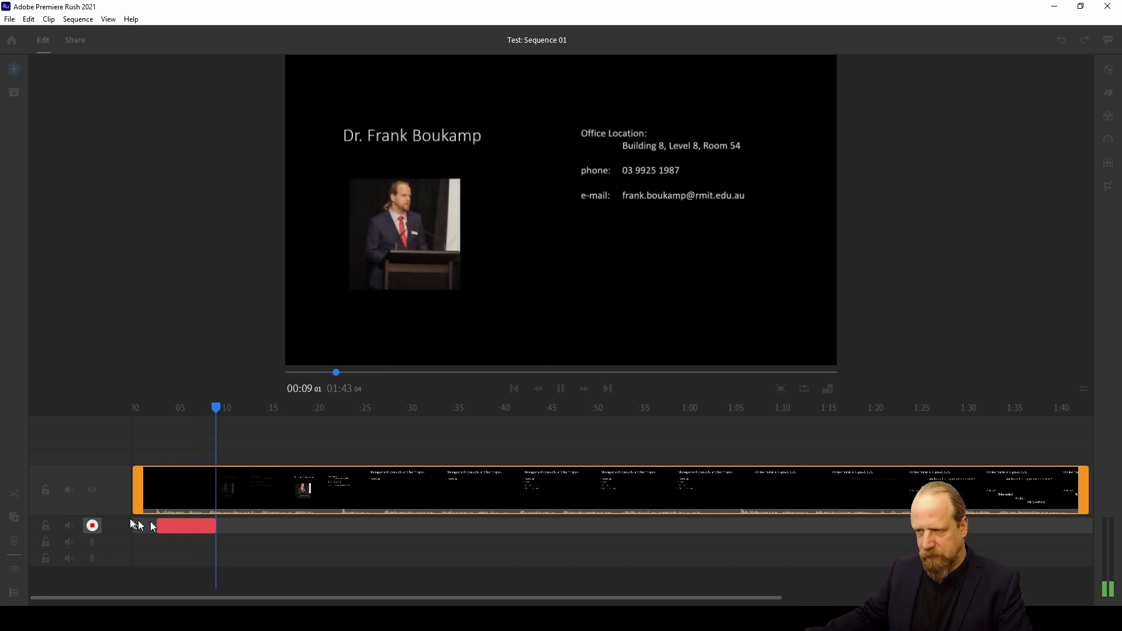
left_click(93, 525)
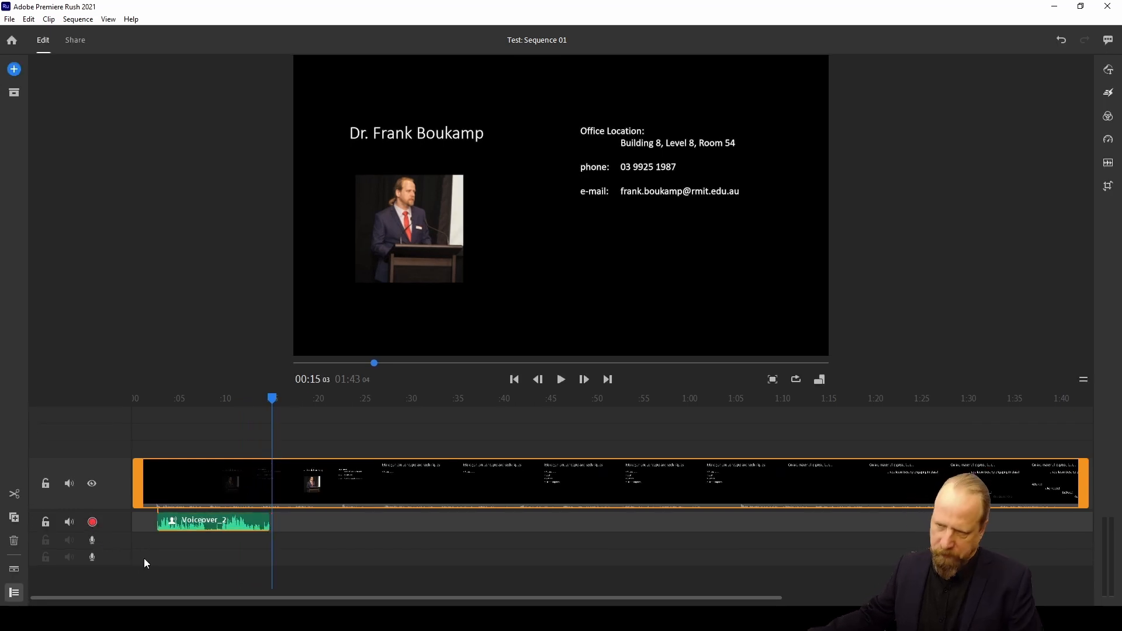
Play back the recorded voiceover from near its start to check how it sounds
left_click(207, 521)
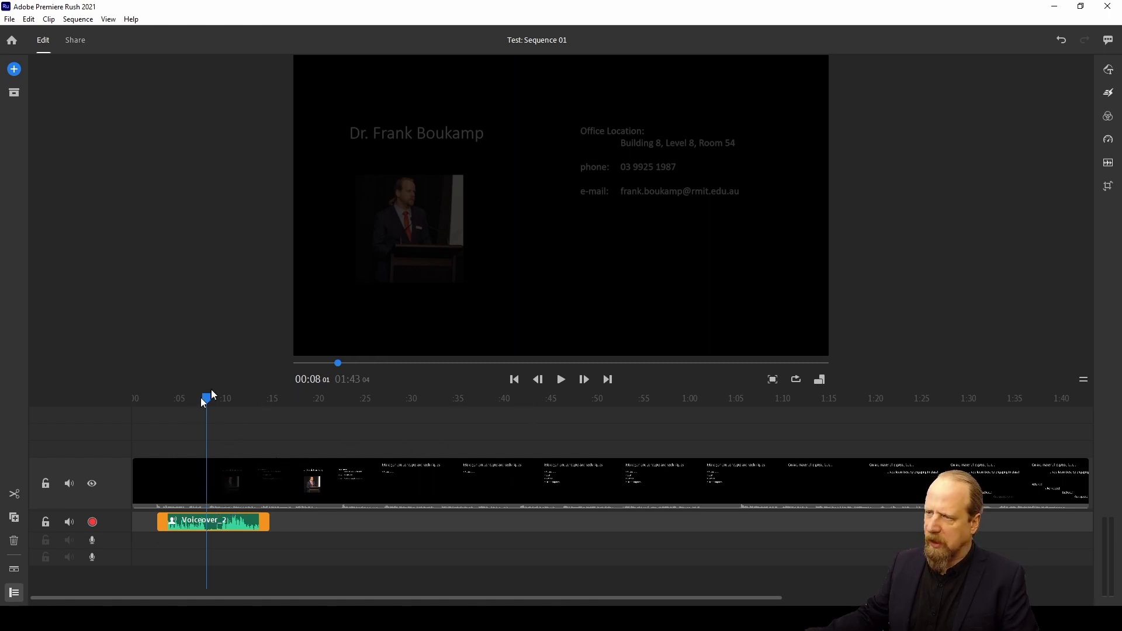
left_click(514, 379)
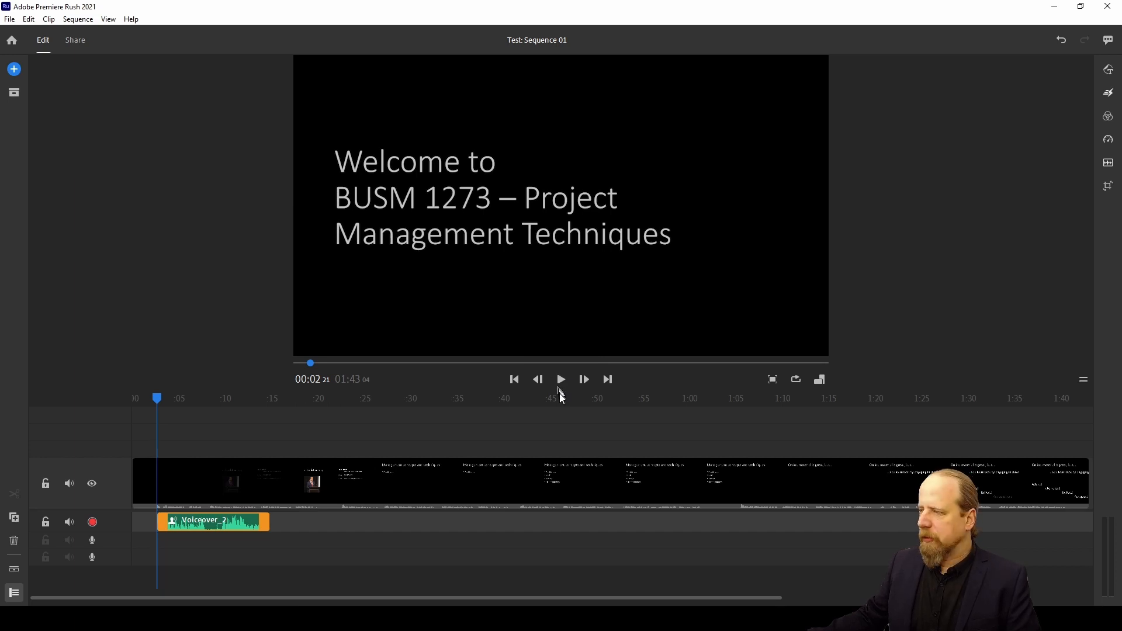
key("space")
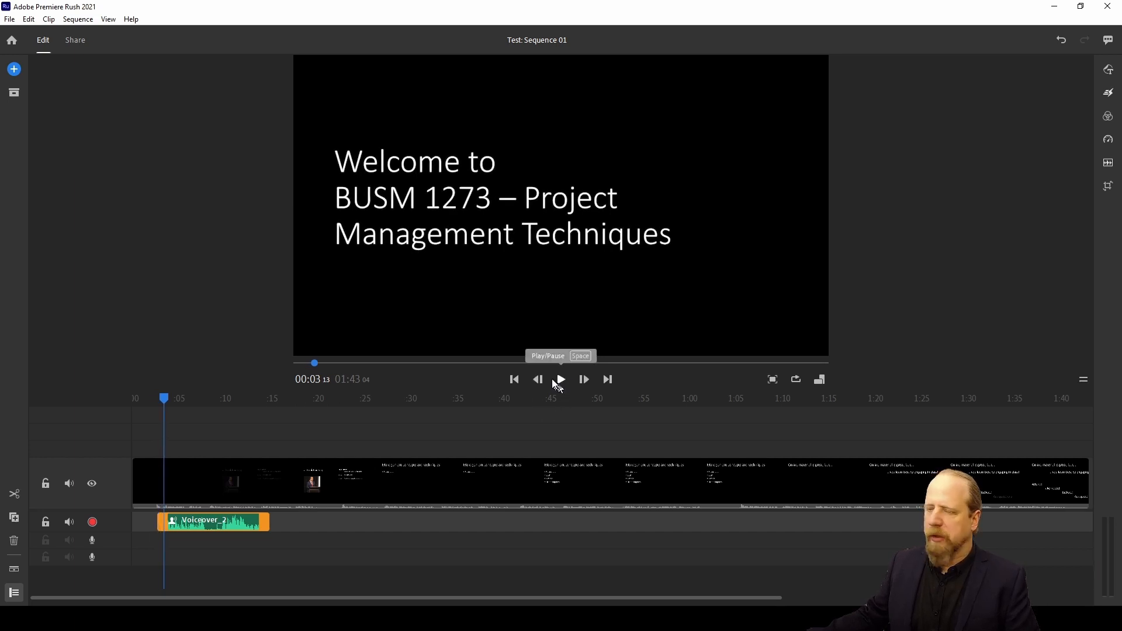
left_click(558, 381)
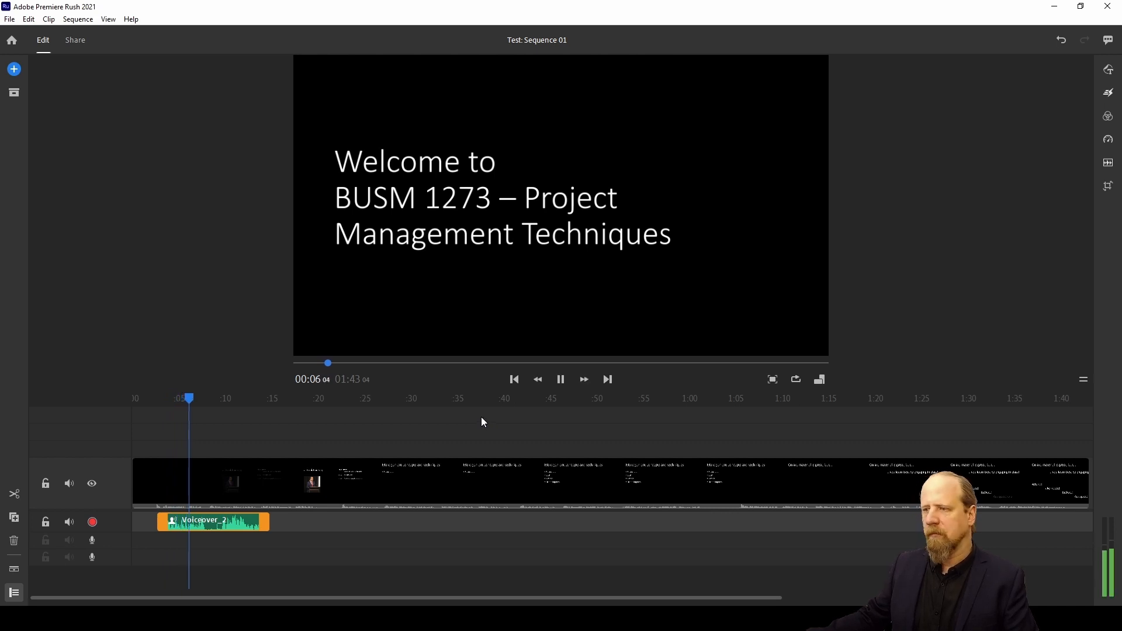
key("space")
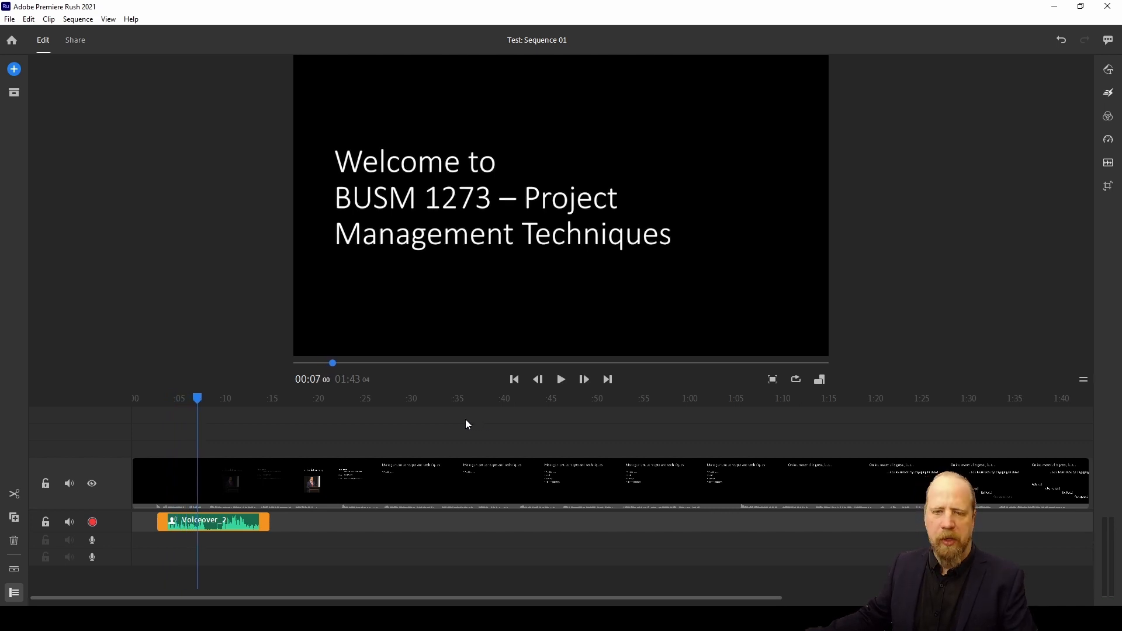
Turn on Reduce background noise and Enhance speech for the voiceover clip on the first audio track
left_click(225, 523)
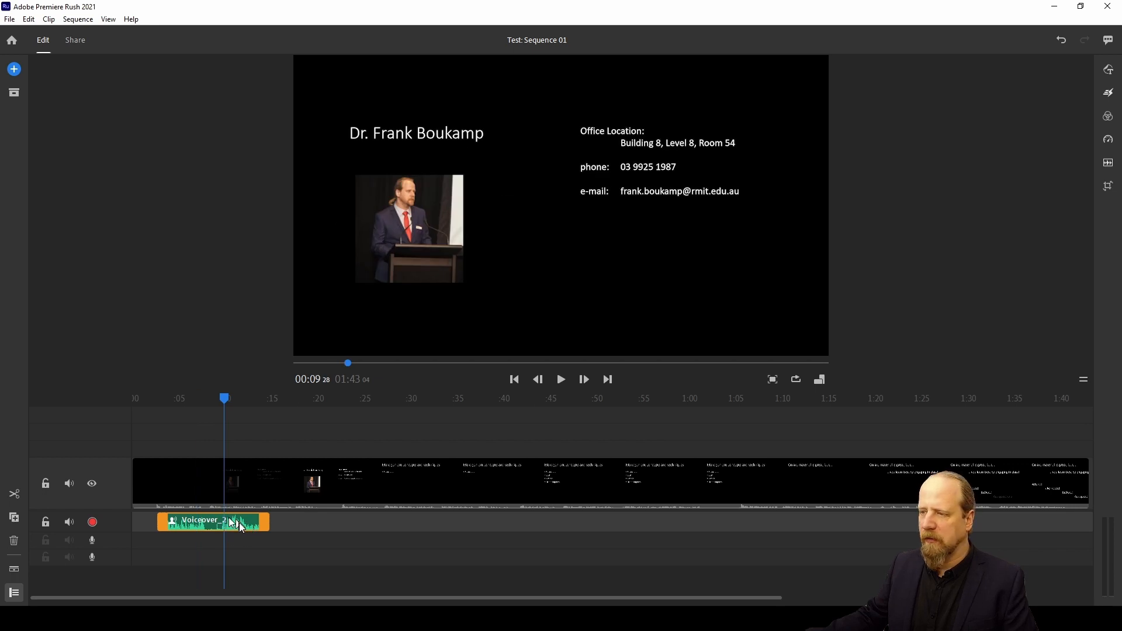
left_click(1107, 163)
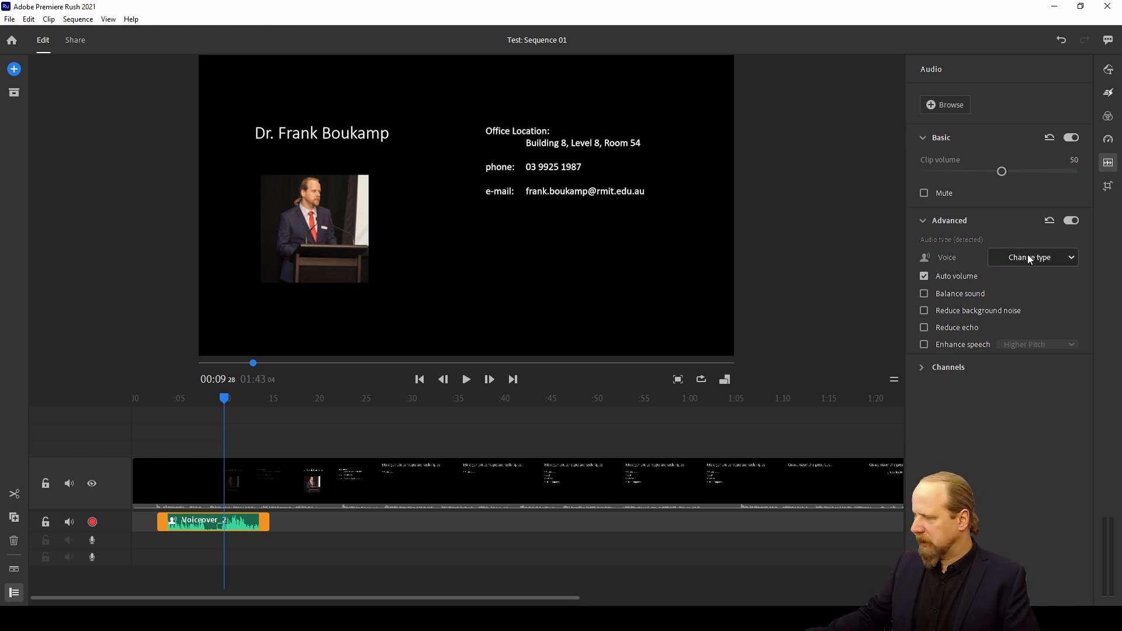
left_click(964, 311)
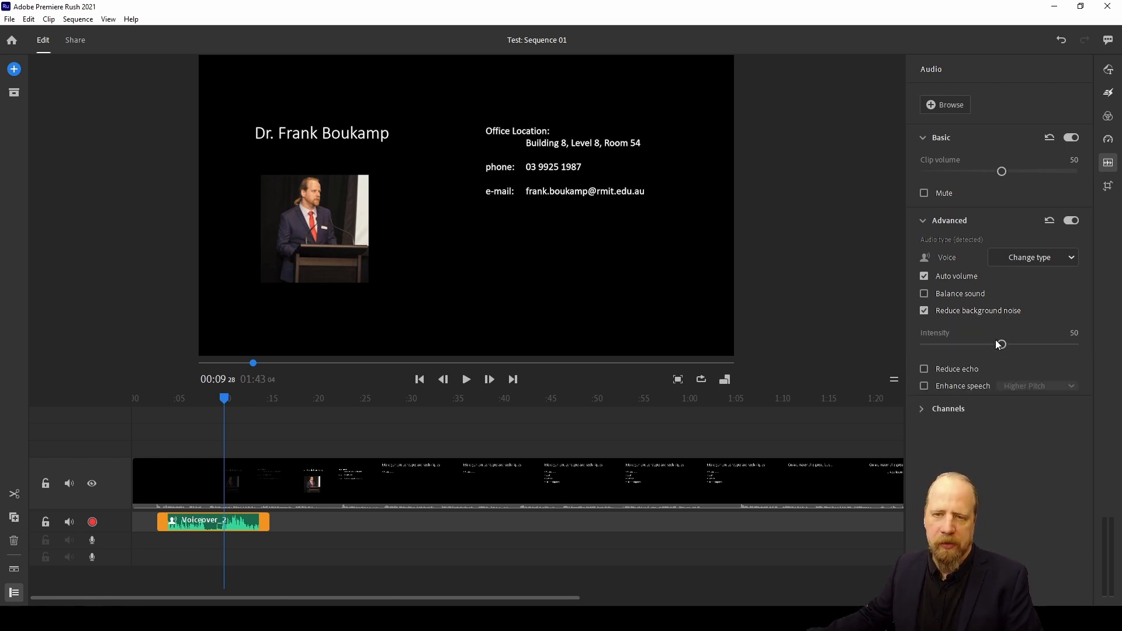
left_click(963, 387)
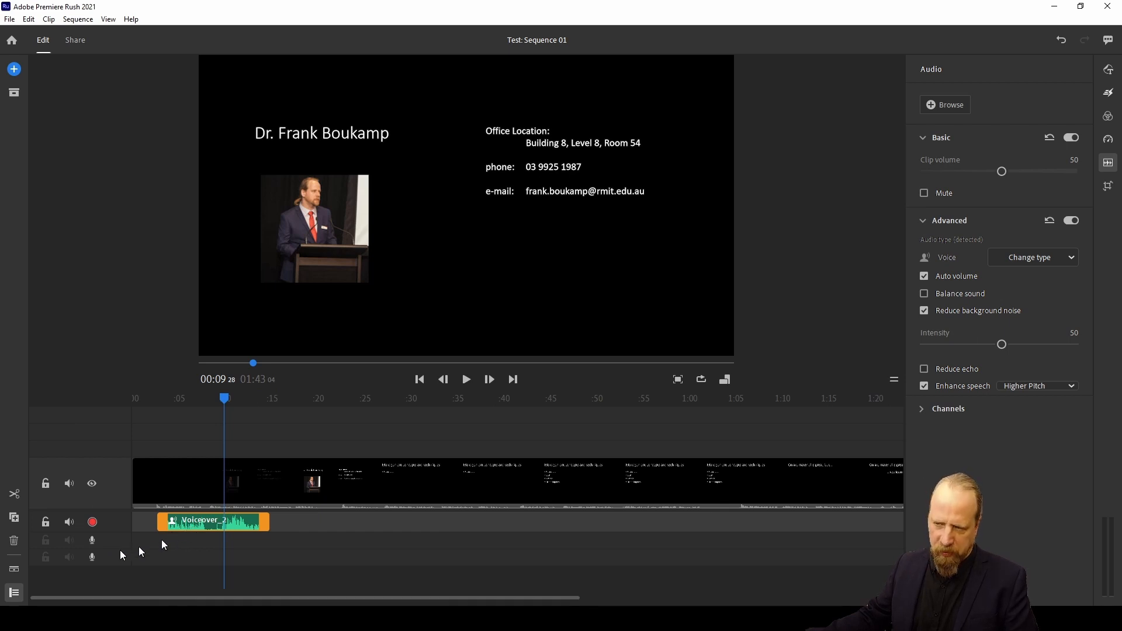
Record a brief and a longer voiceover take on the second audio track, muting the first audio track before the longer take
left_click(92, 540)
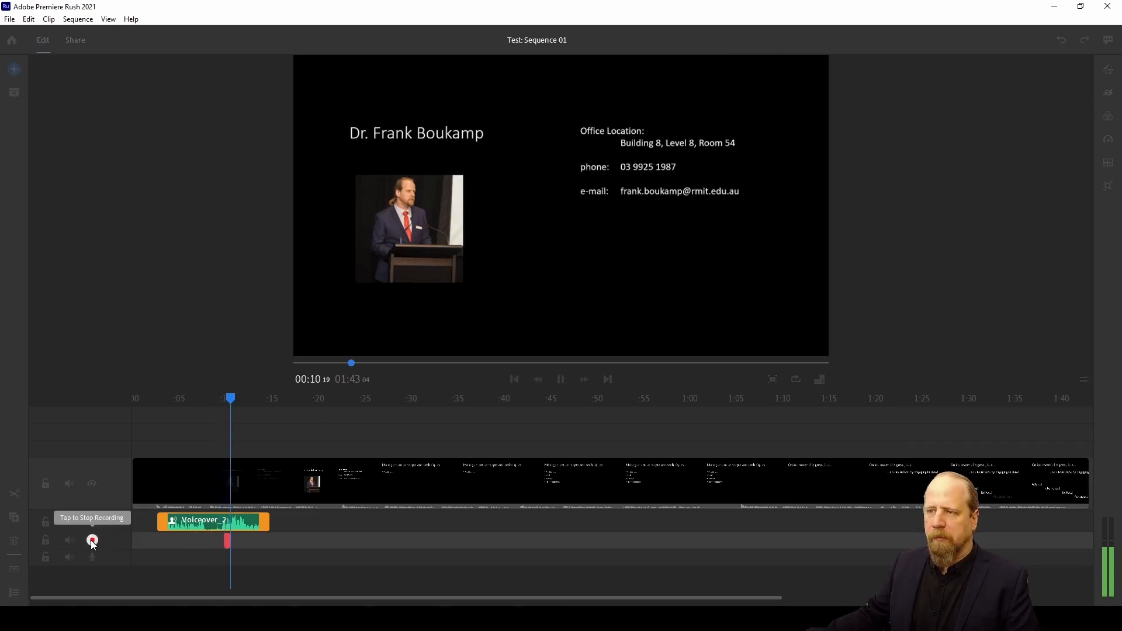
left_click(93, 540)
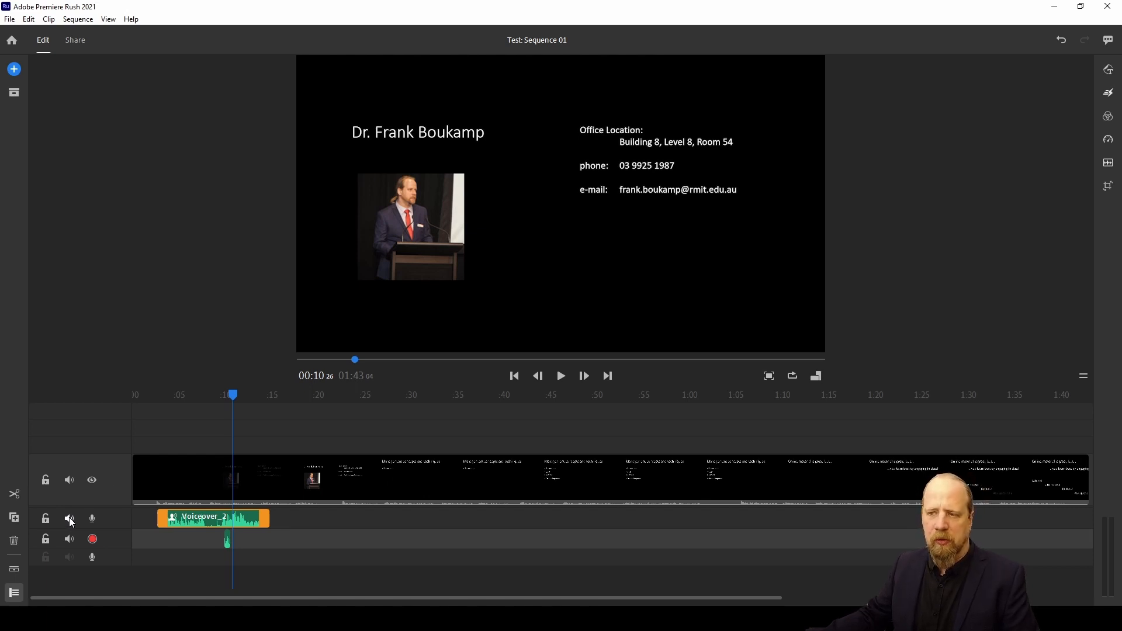
left_click(69, 519)
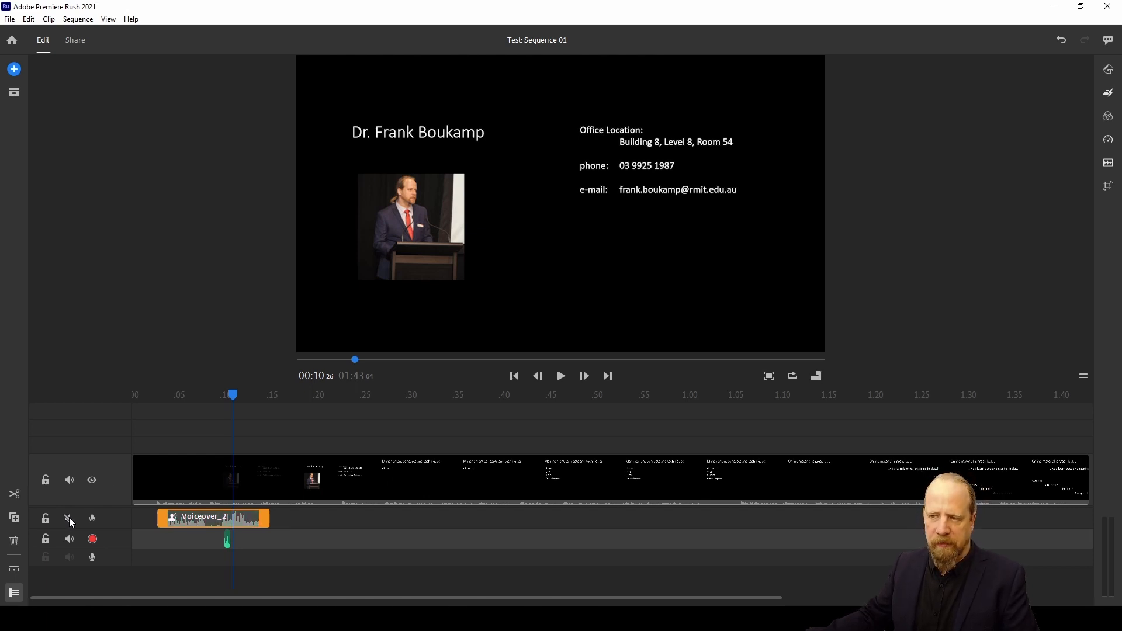
left_click(95, 539)
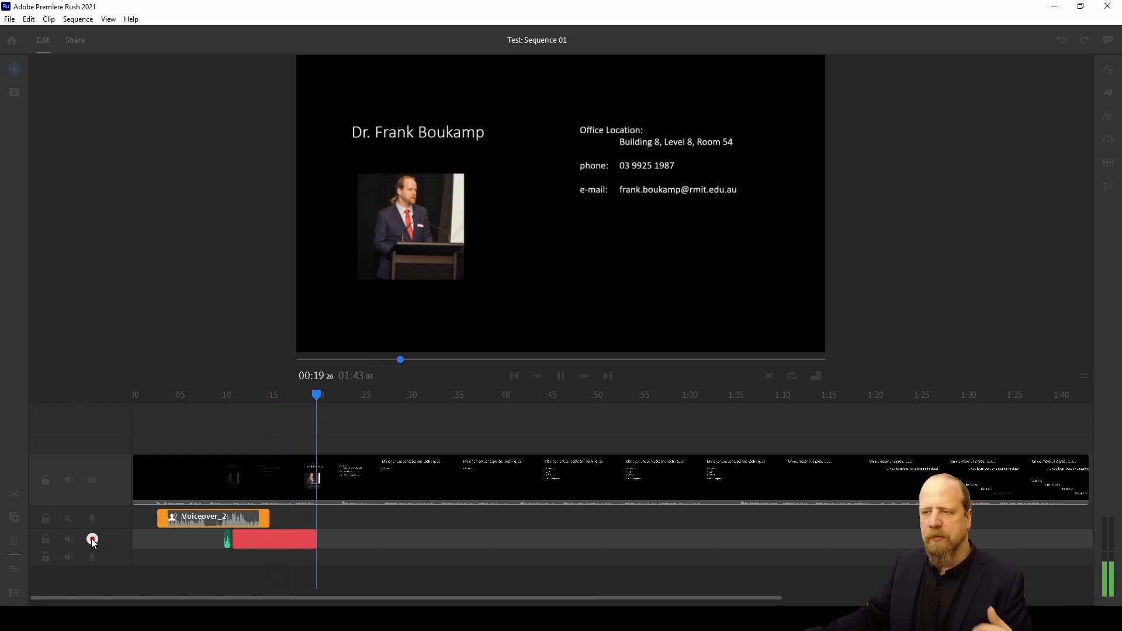
left_click(91, 540)
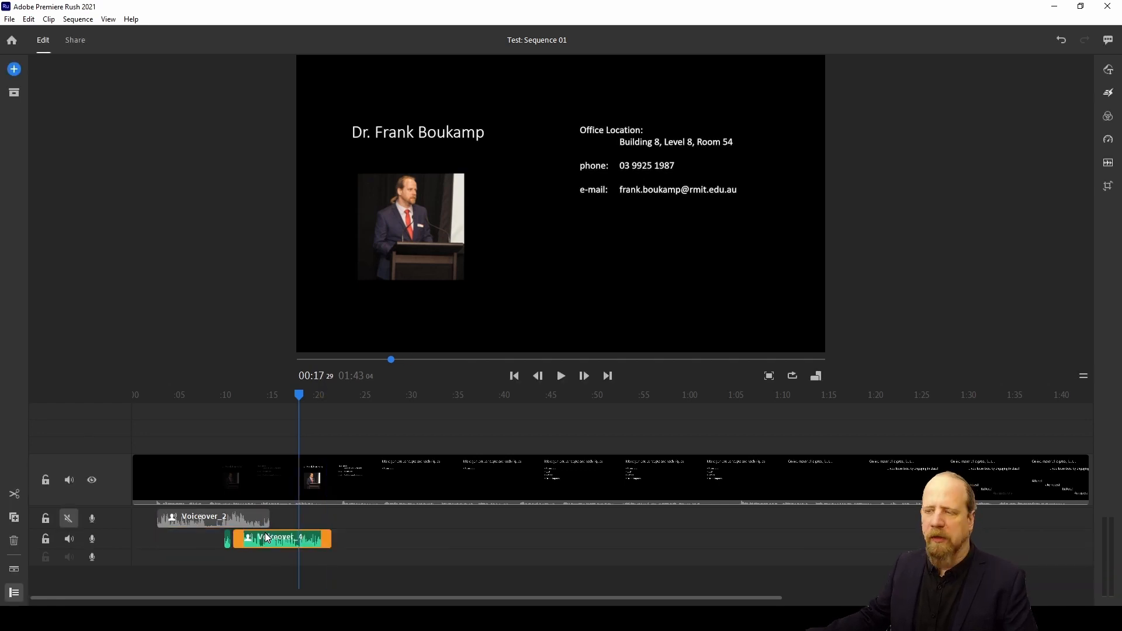
Split the first audio track's voiceover clip at 00:11:25 and delete the piece after the cut
left_click(234, 517)
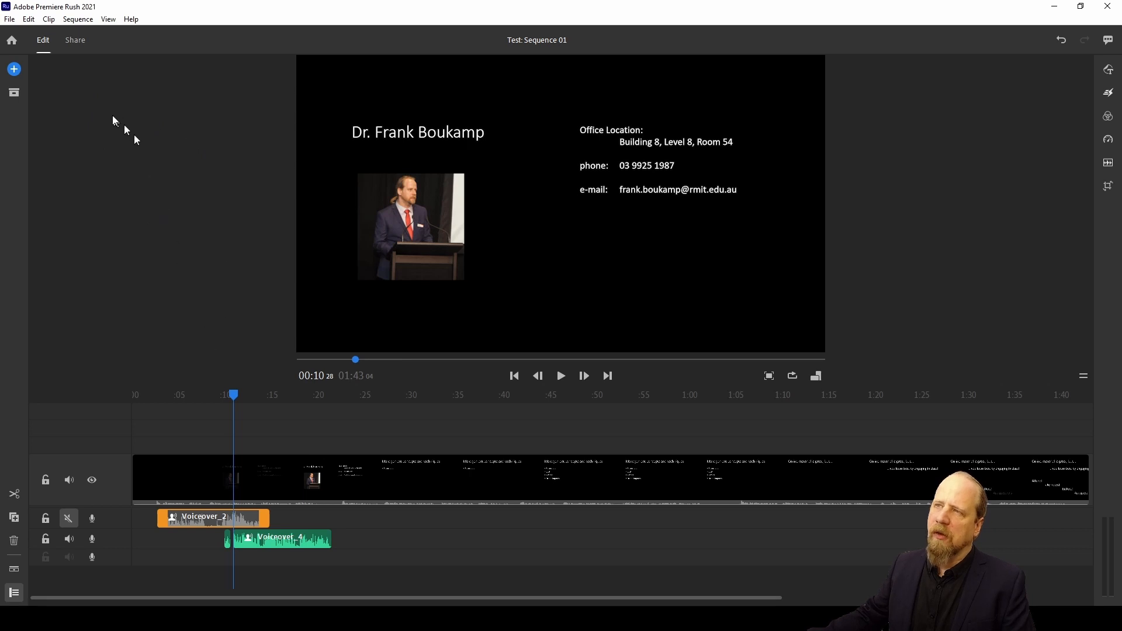
left_click_drag(232, 395, 241, 398)
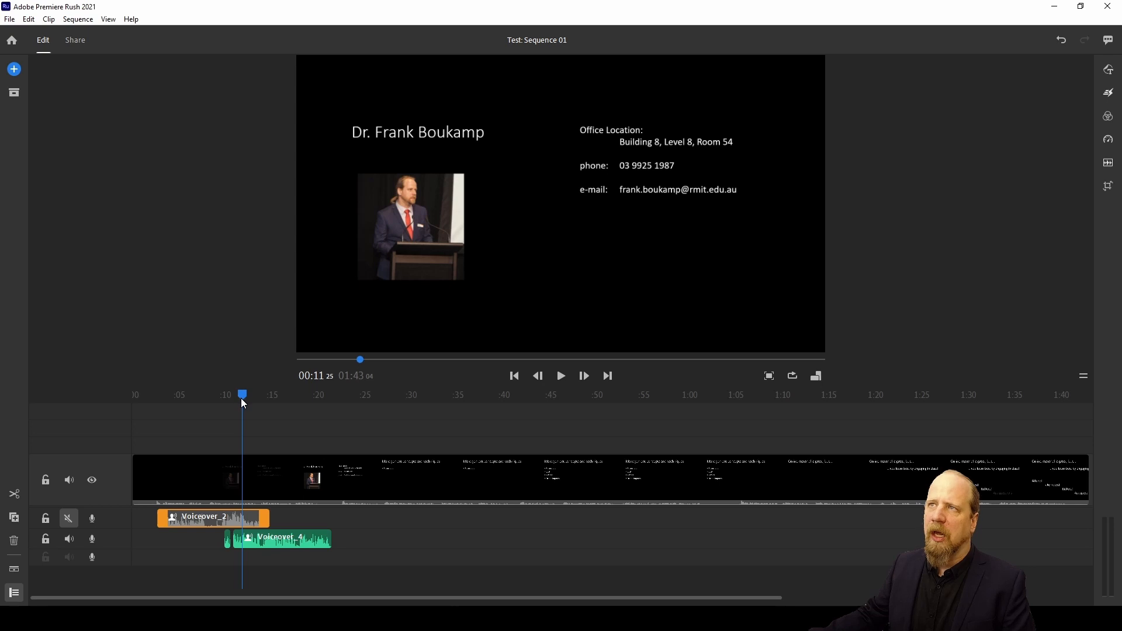
left_click(52, 19)
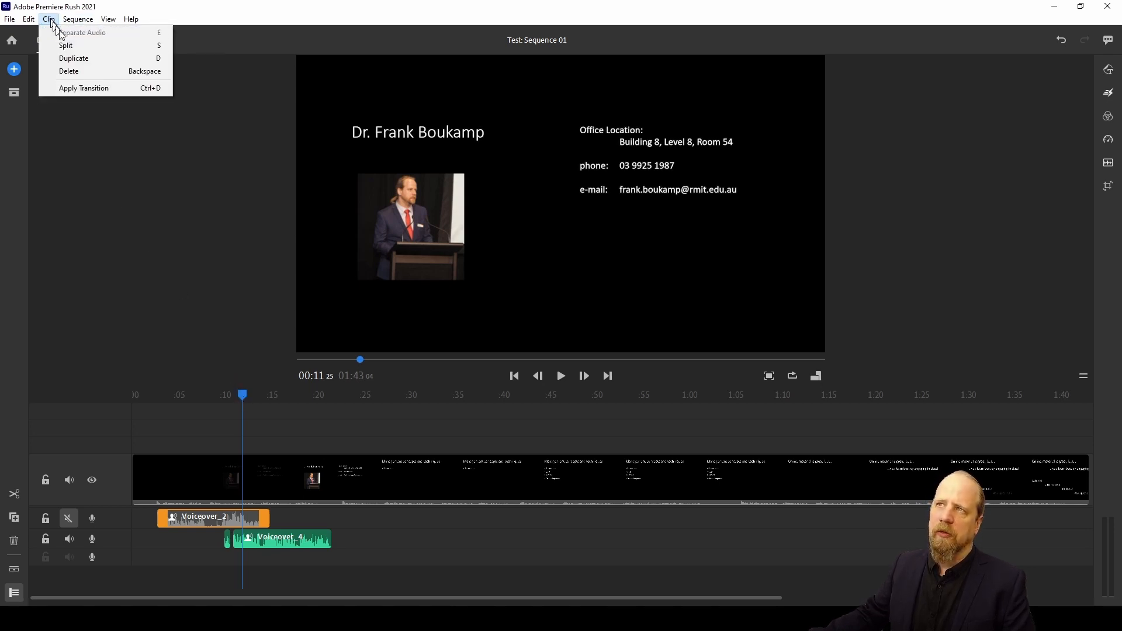
left_click(71, 46)
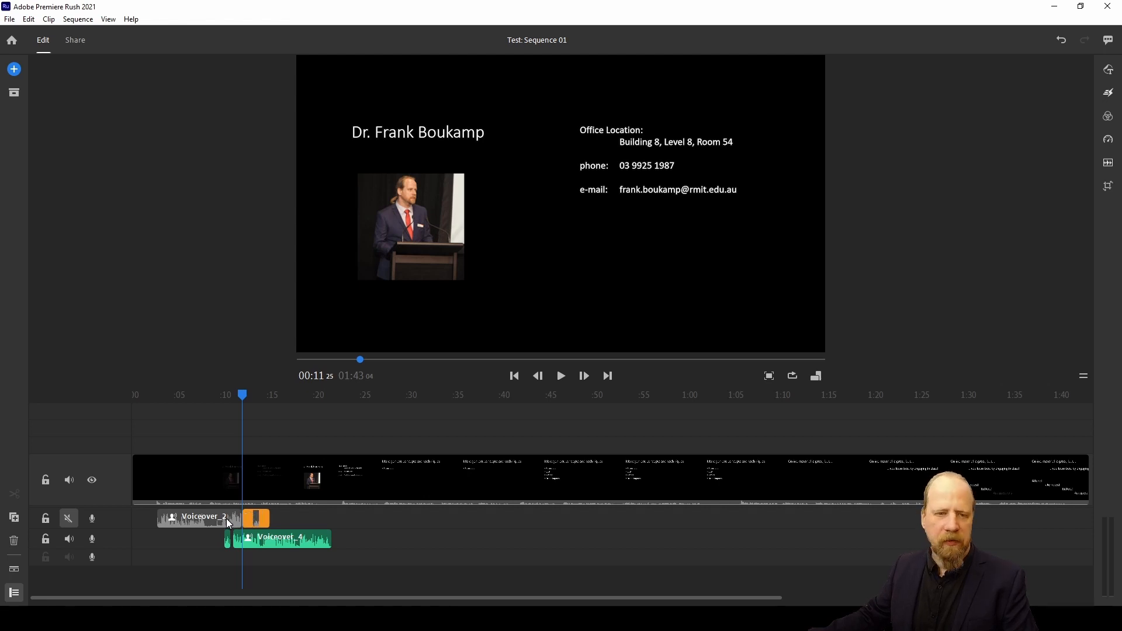
left_click(254, 524)
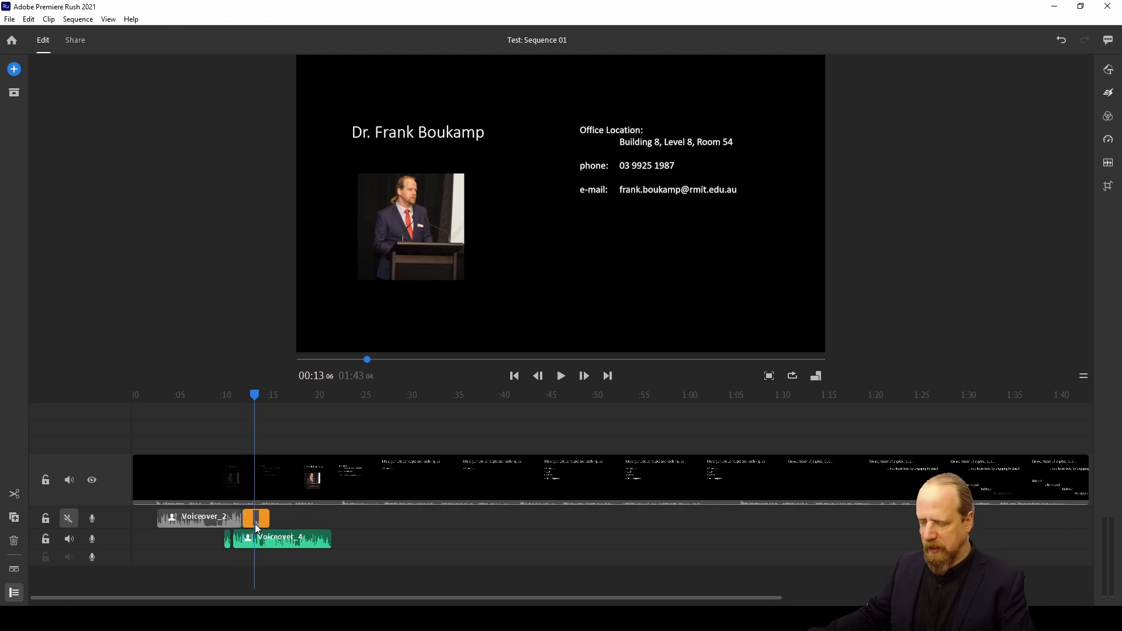
key("Delete")
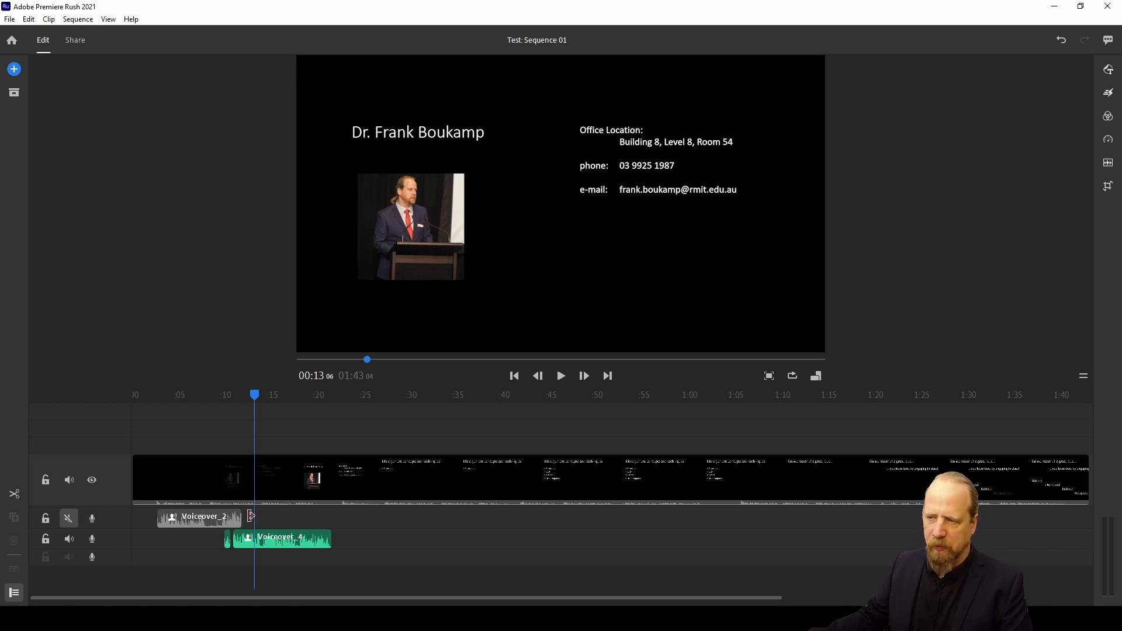
Split the longer voiceover clip on the second audio track at 00:14:17 and again at 00:18:26
left_click(243, 537)
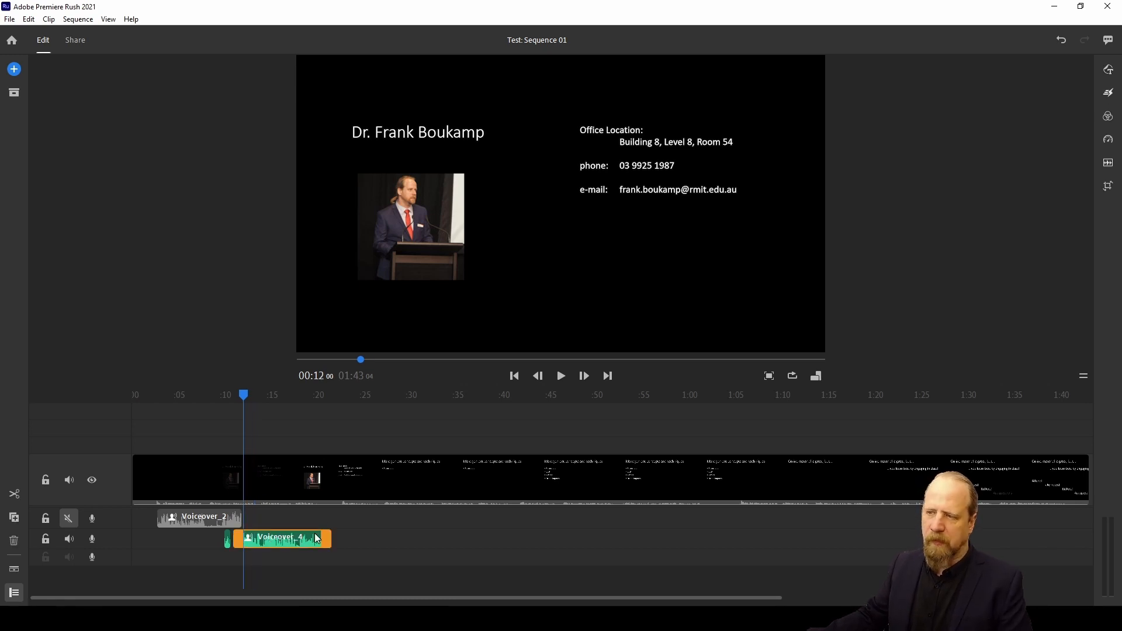
left_click(268, 539)
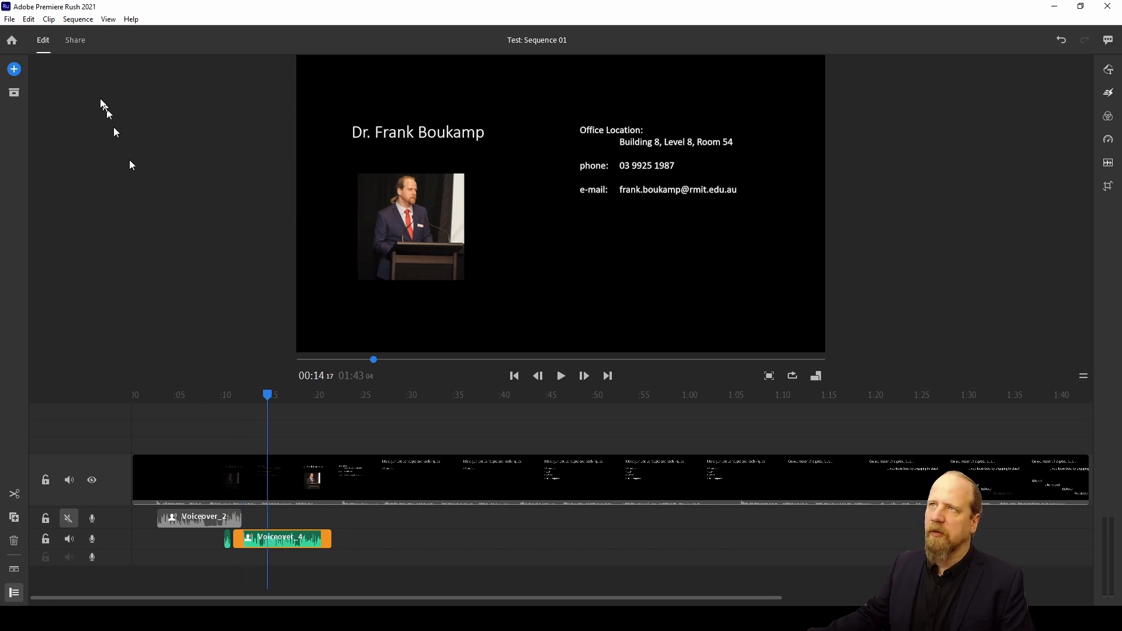
left_click(51, 21)
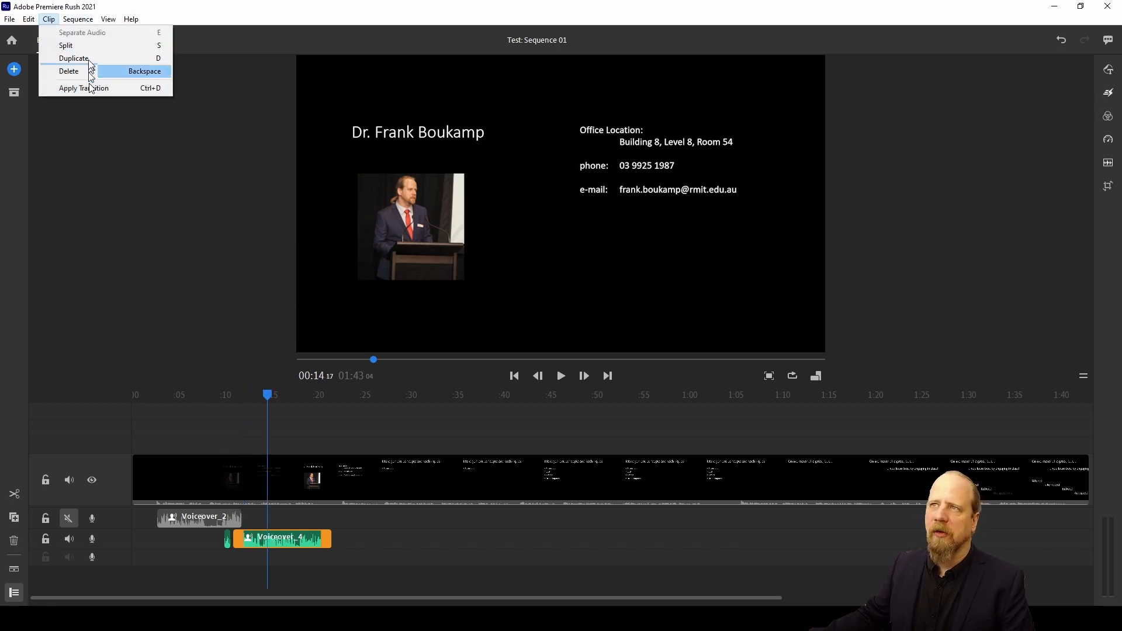
left_click(88, 46)
left_click(48, 19)
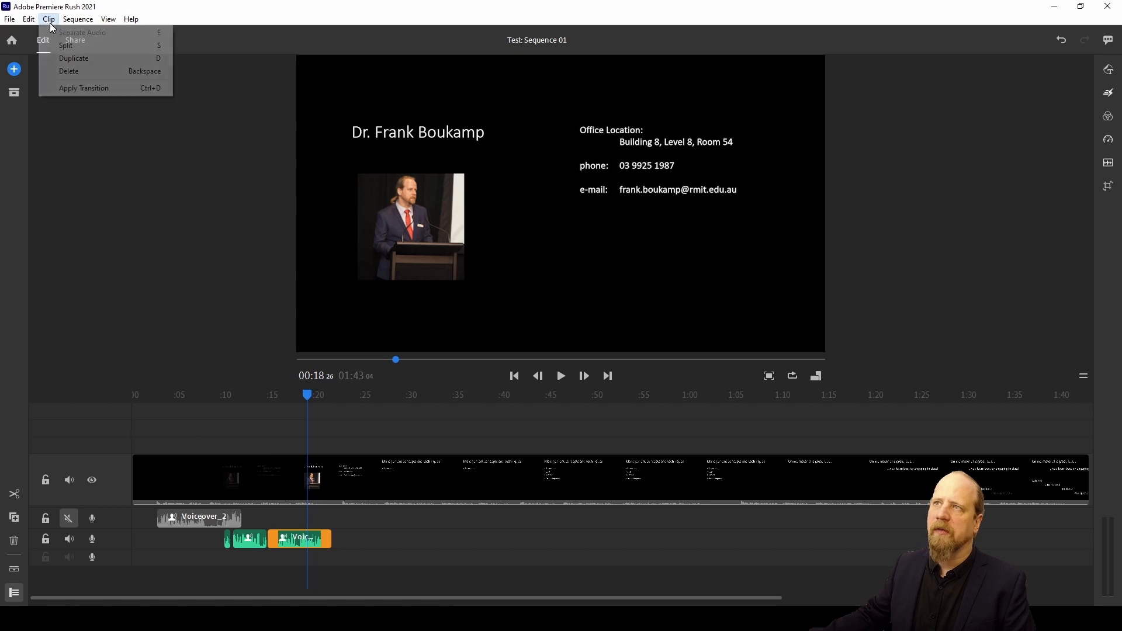
left_click(80, 46)
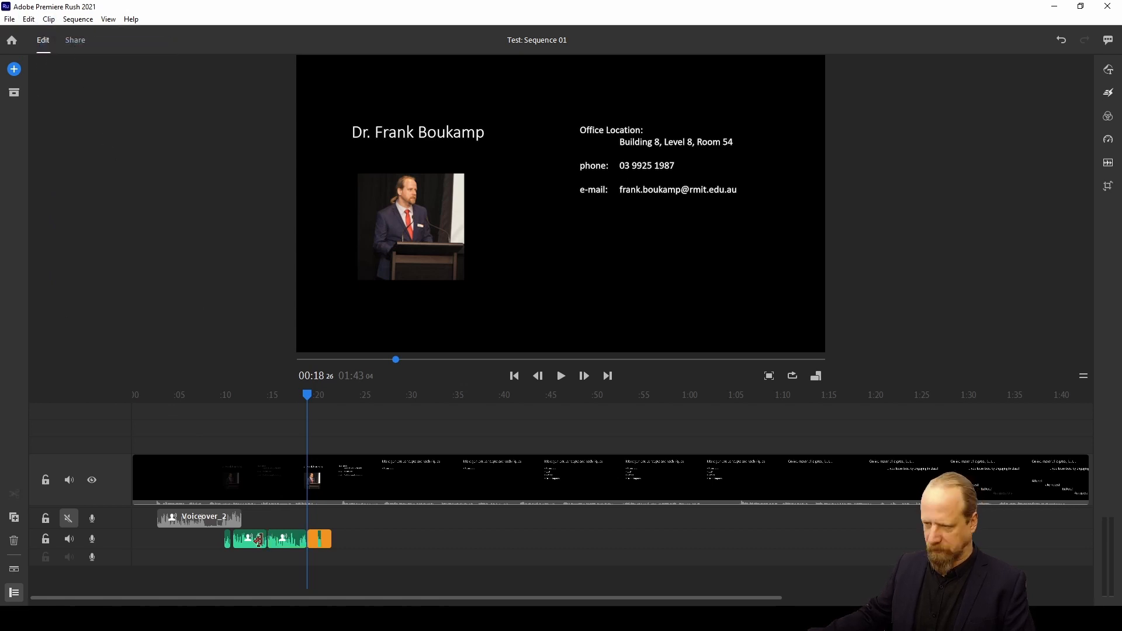
Move the middle piece of the longer voiceover directly behind the first audio track's Voiceover_2 clip and unmute that track
left_click_drag(283, 541, 261, 517)
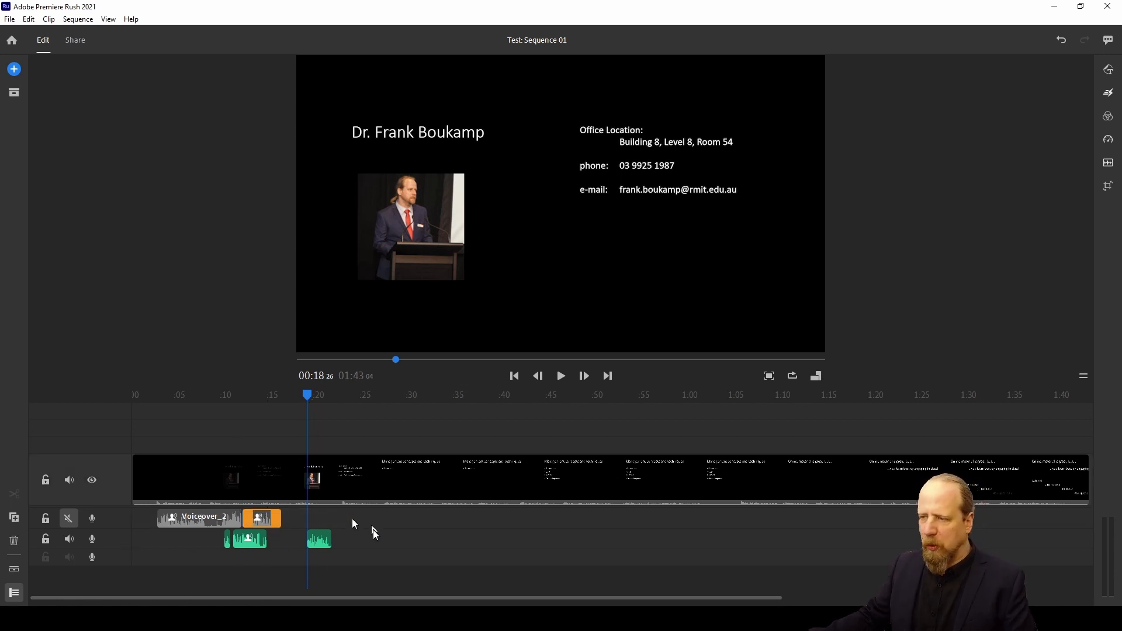
left_click(67, 519)
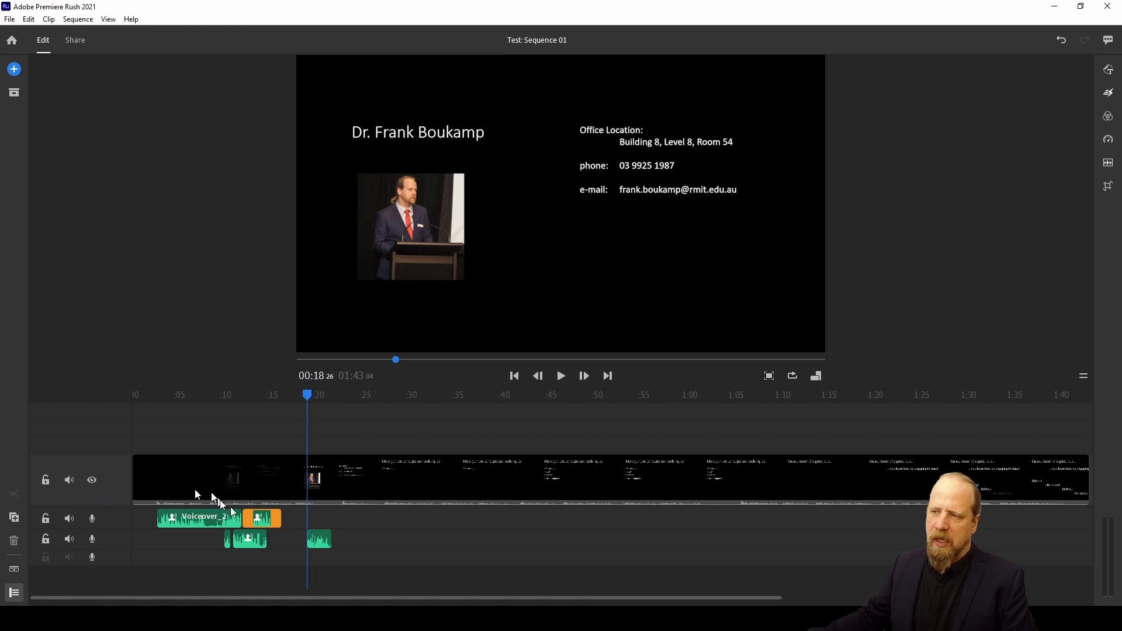
Check the mute setting in the audio properties of the main video clip
left_click(253, 475)
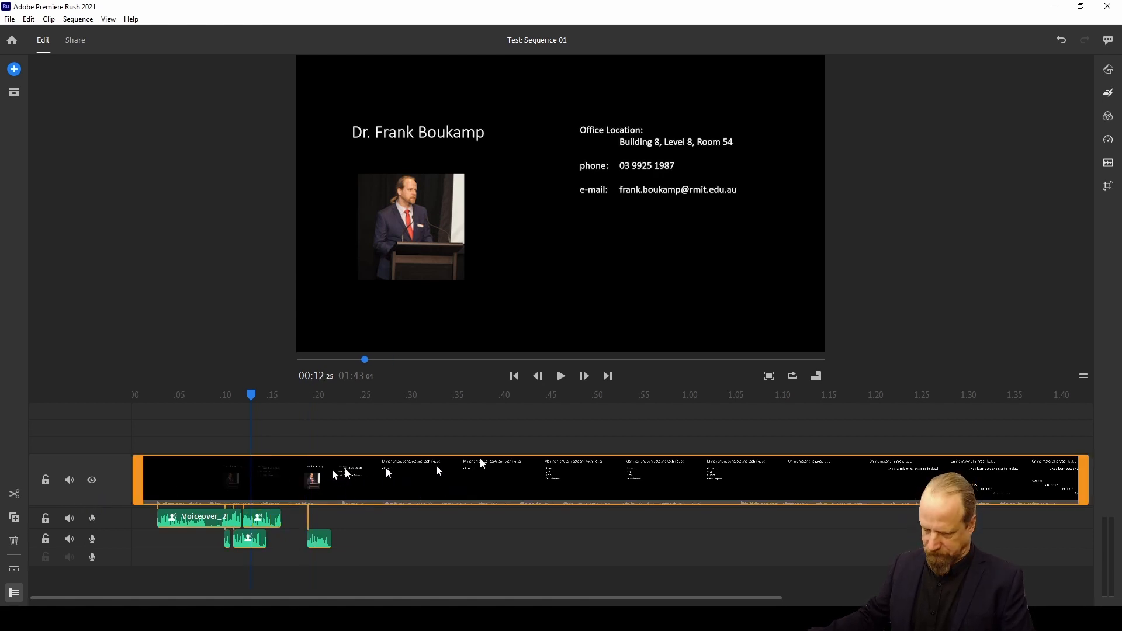
left_click(1107, 164)
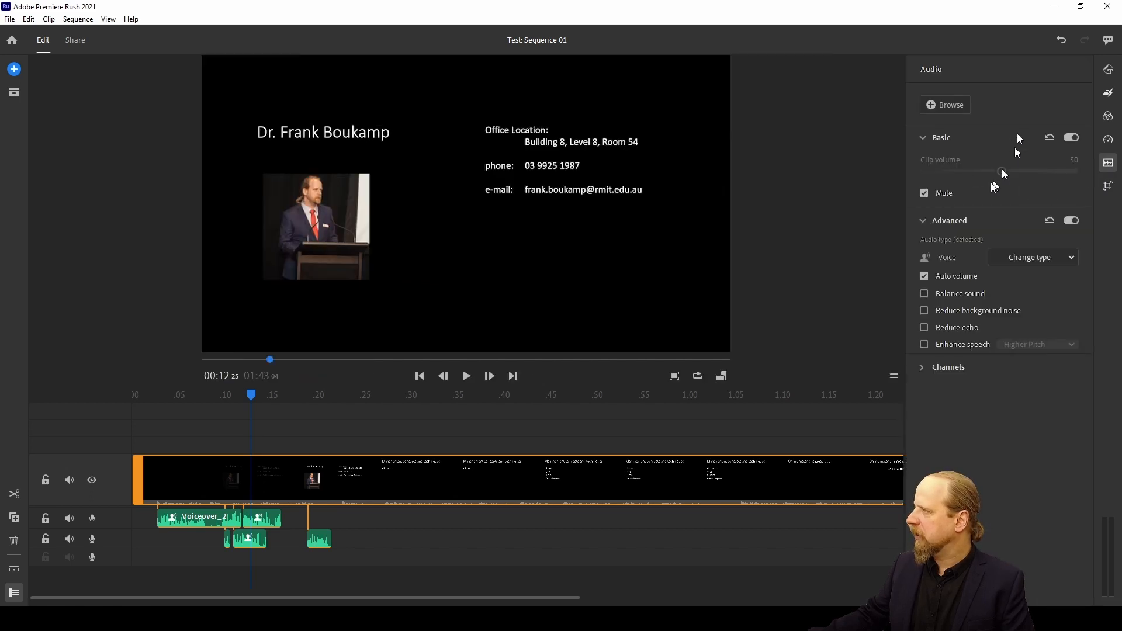
left_click(939, 193)
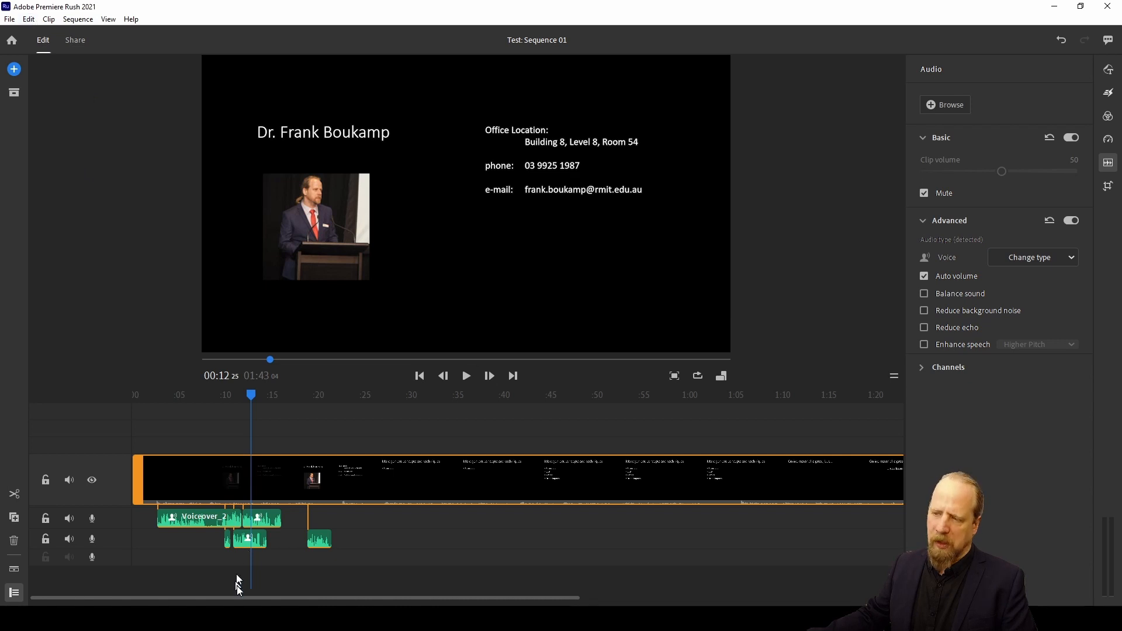
Delete the two leftover voiceover clips between about 00:10 and 00:14 on the second audio track
left_click(228, 544)
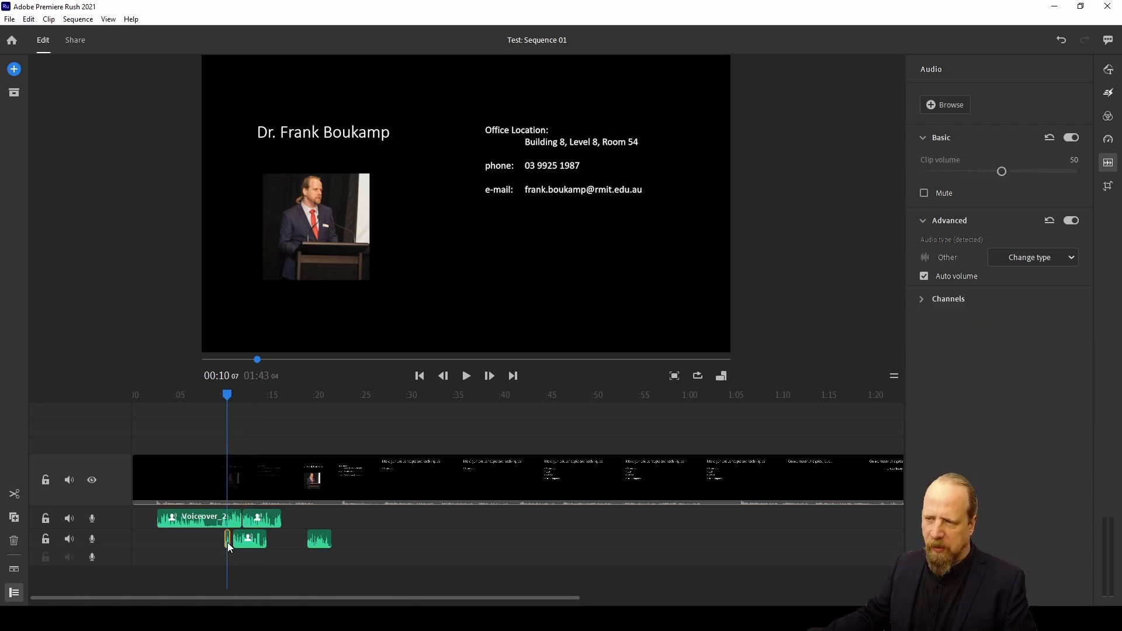
left_click(250, 540)
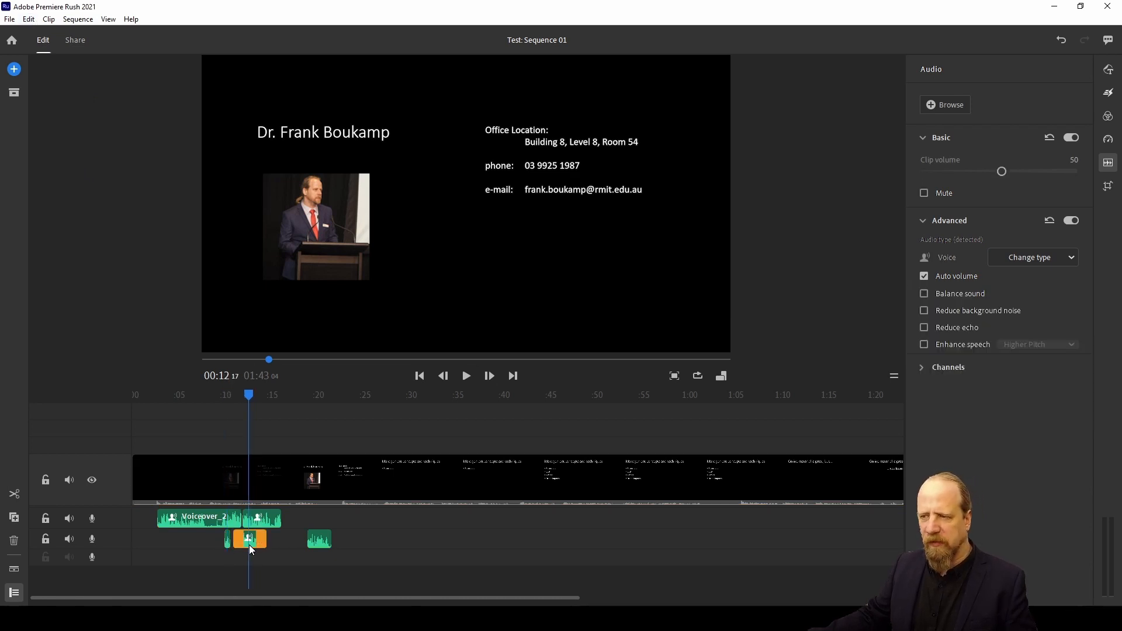
key("Delete")
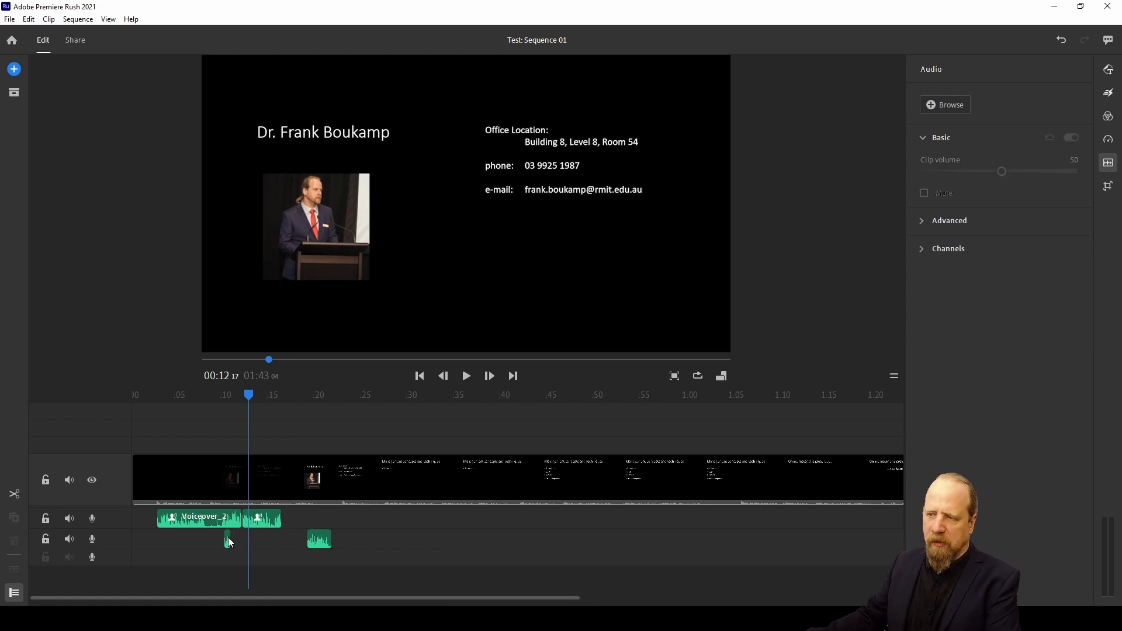
left_click(228, 539)
key("Delete")
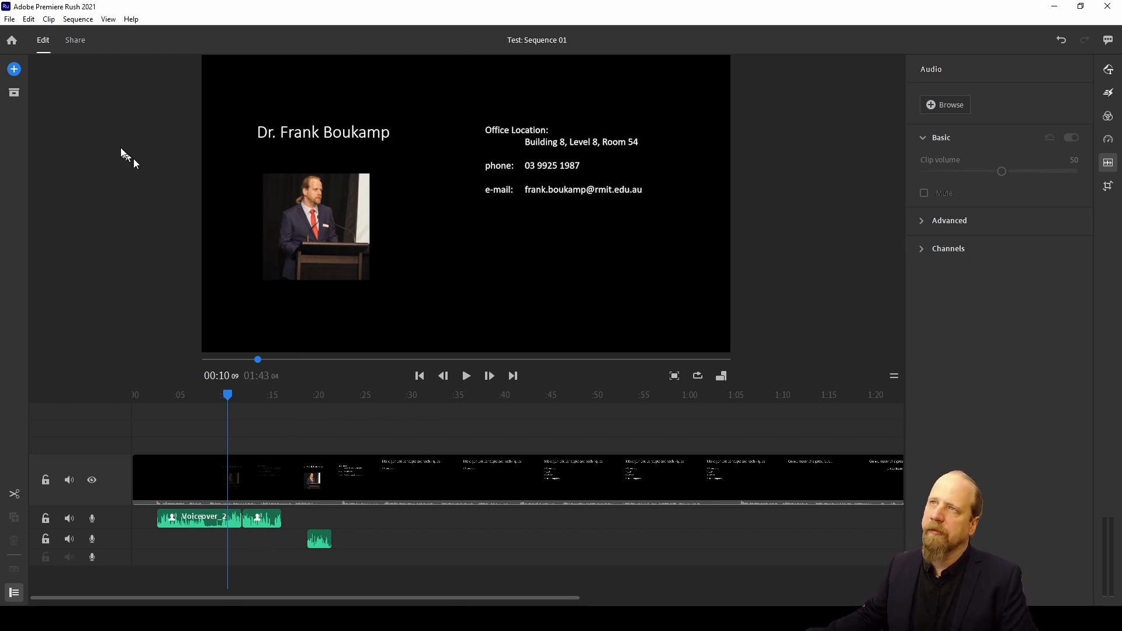
Open the sharing settings for the sequence and expand the advanced settings of the local export
left_click(13, 20)
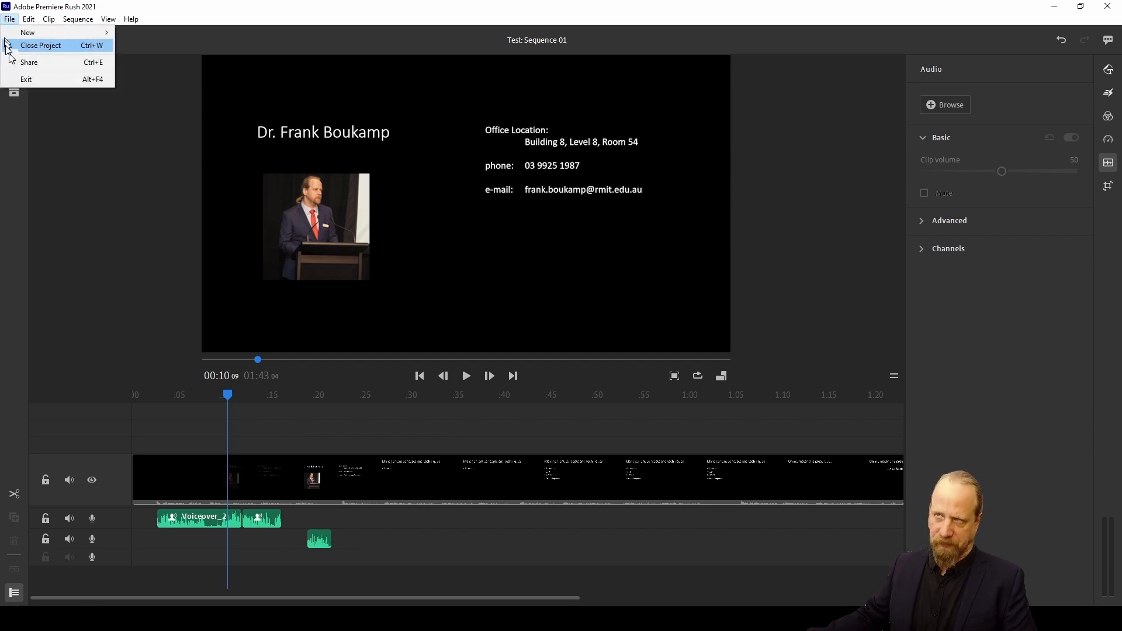
left_click(15, 62)
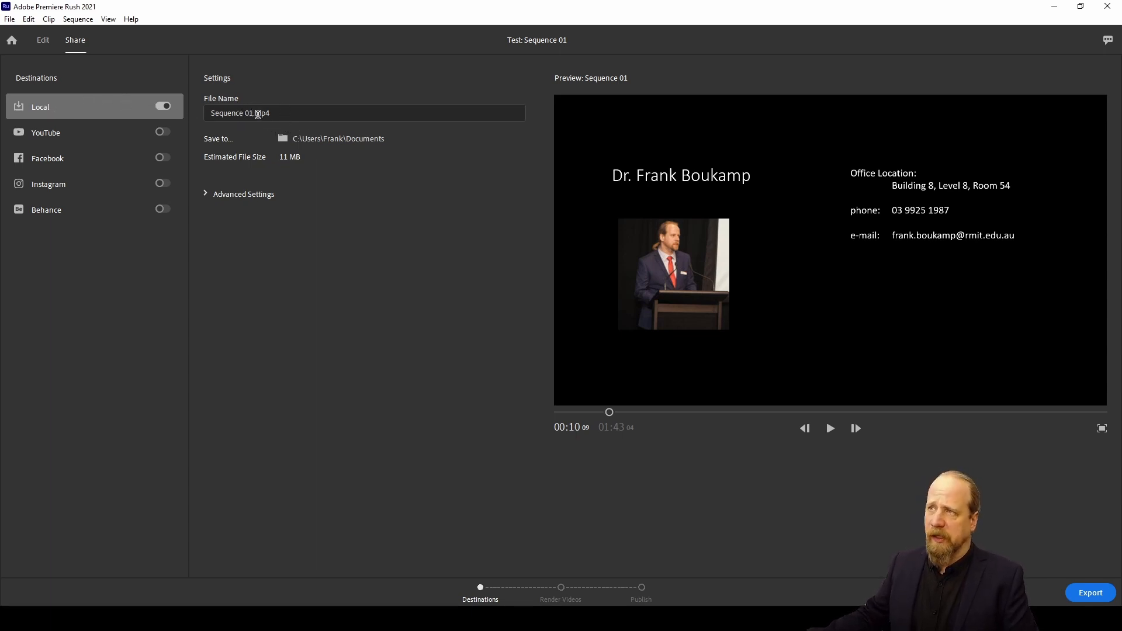
left_click(242, 195)
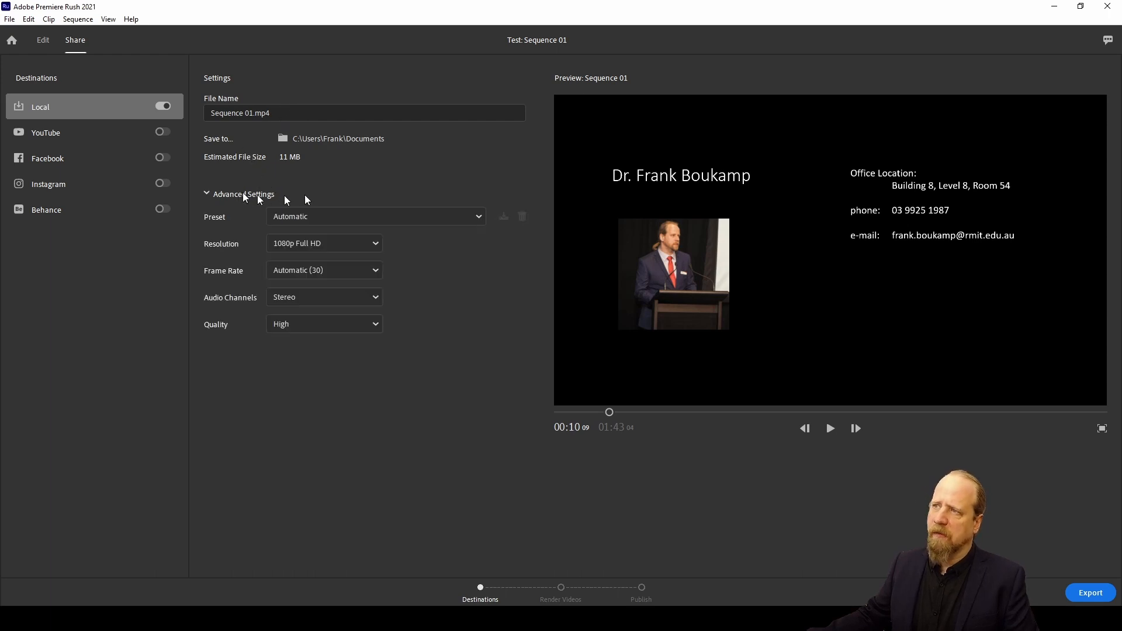
Examine the available preset, resolution, frame rate and quality options for the local export
left_click(462, 220)
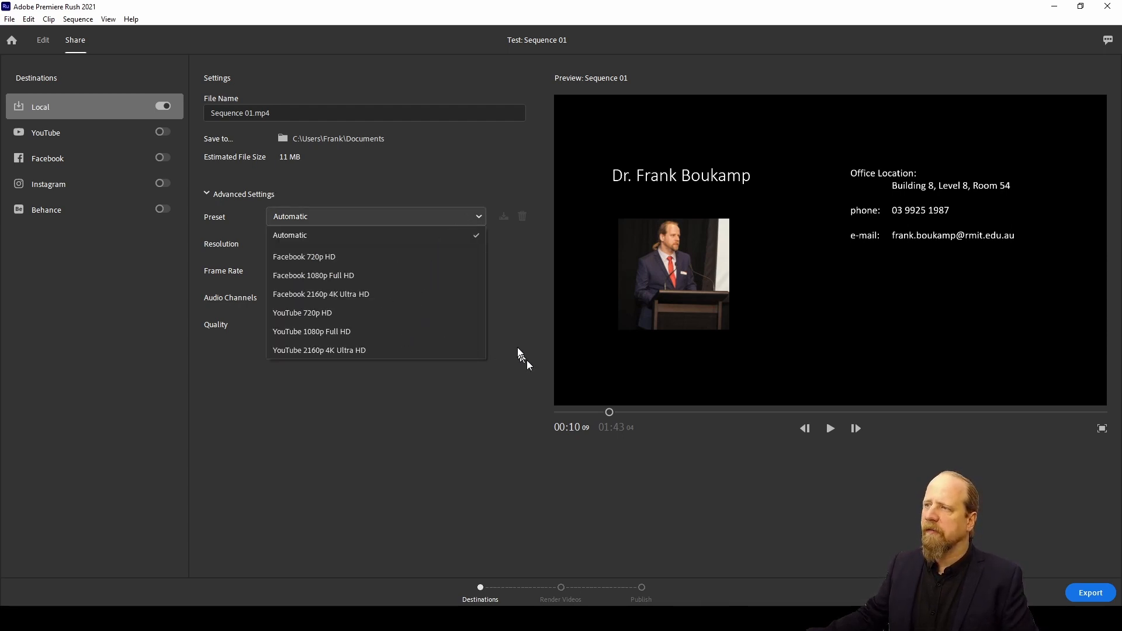
left_click(517, 328)
left_click(340, 242)
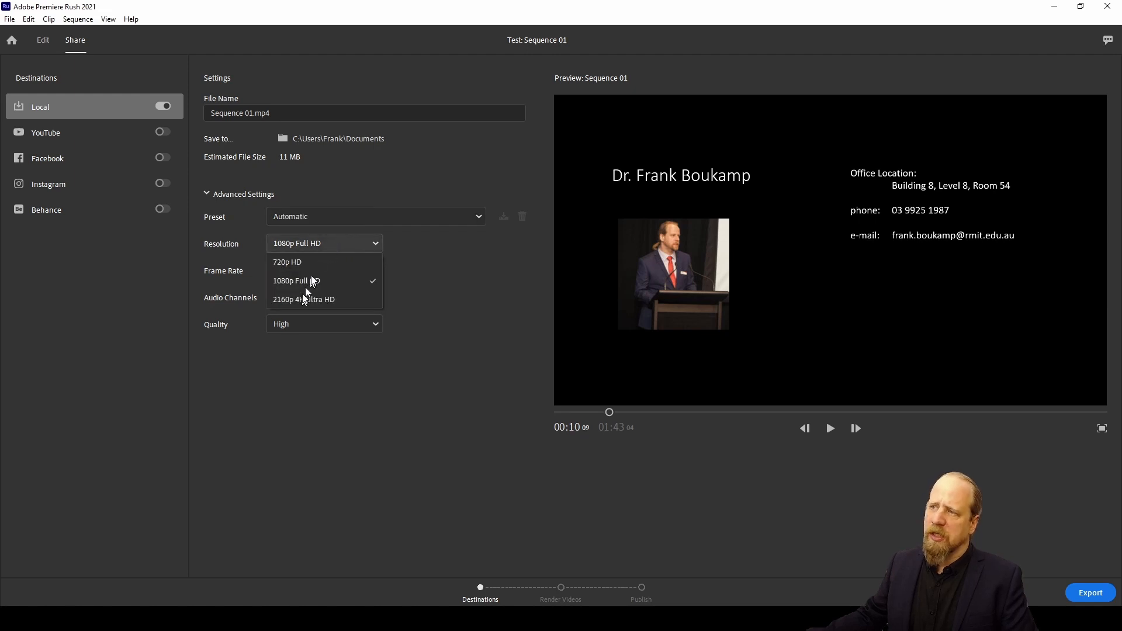
left_click(487, 299)
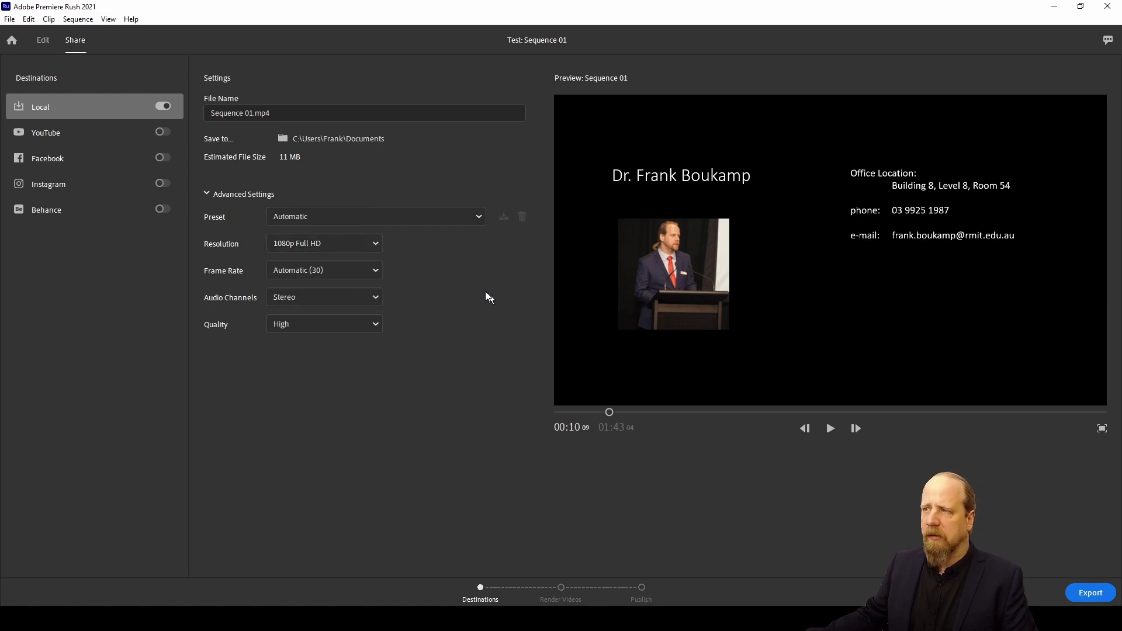
left_click(341, 274)
left_click(458, 307)
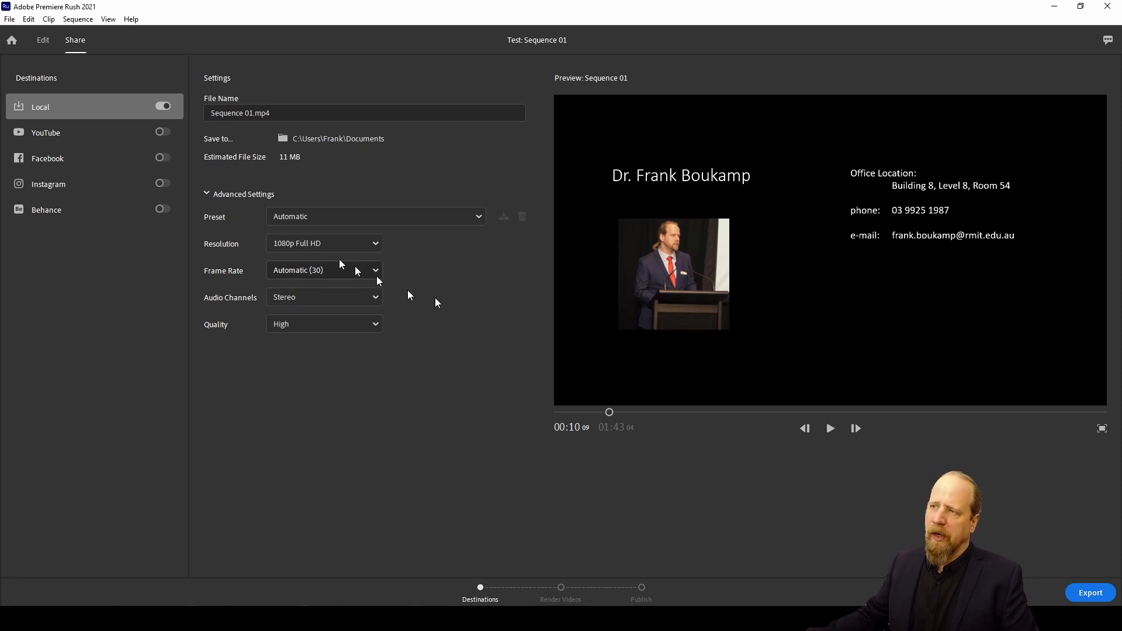
left_click(326, 328)
left_click(457, 312)
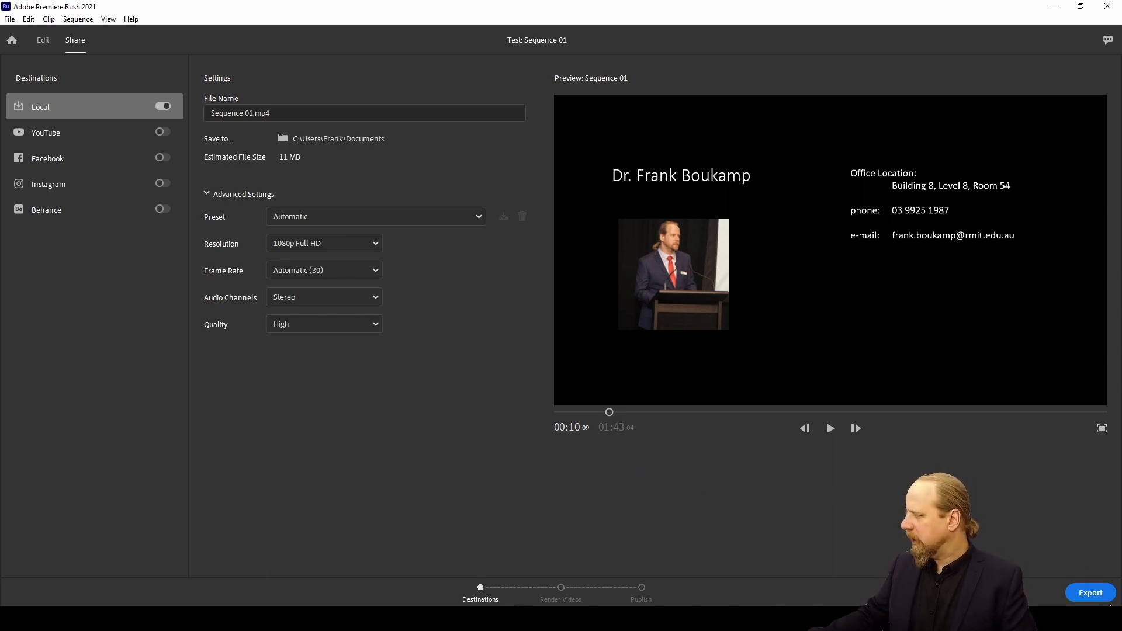
Export the sequence locally as Sequence 01.mp4 in 1080p Full HD at High quality and close the finished render page
left_click(1091, 592)
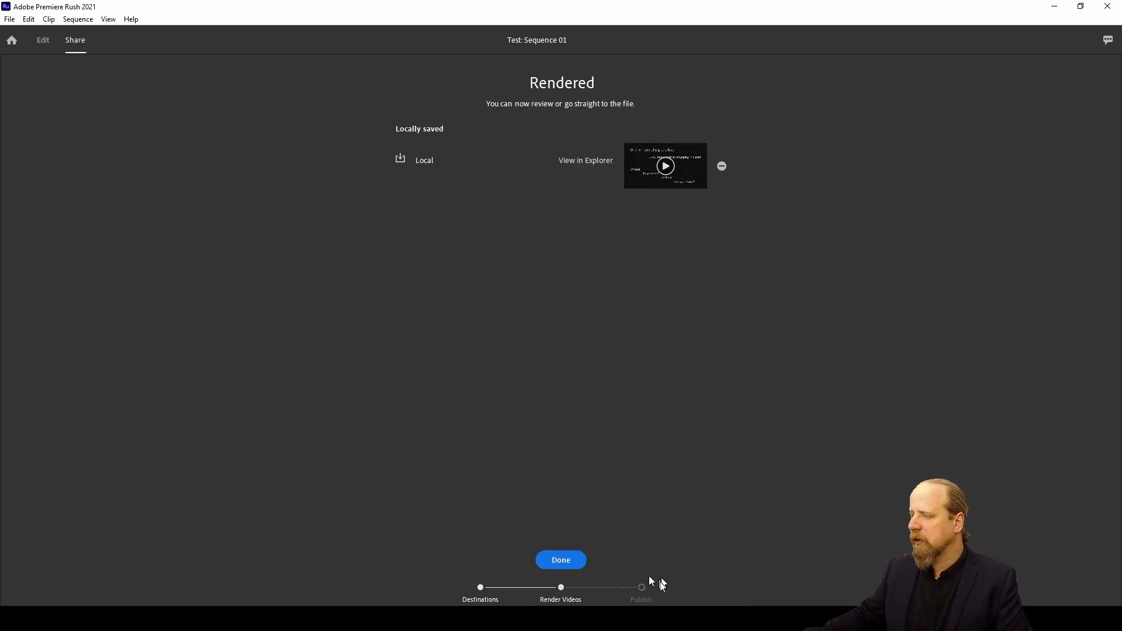
left_click(560, 558)
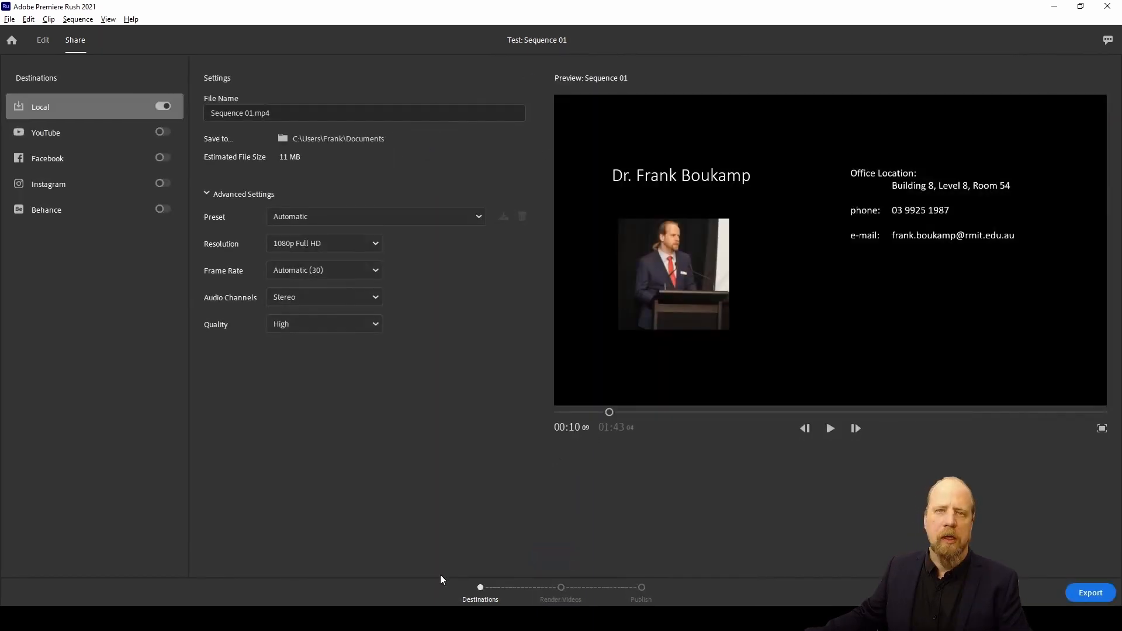